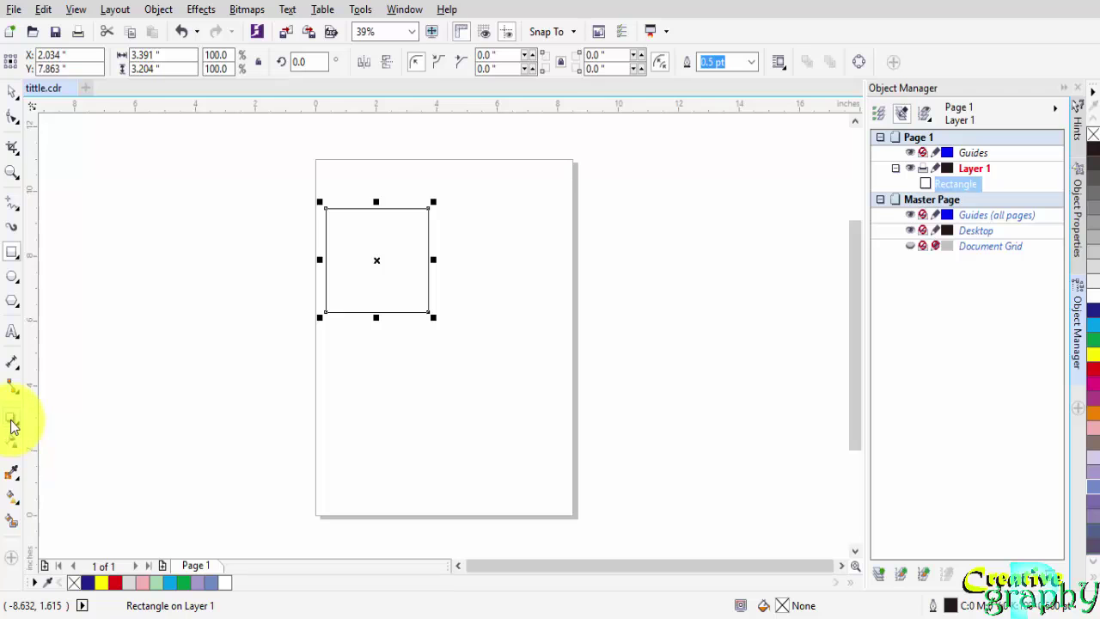
# Extrude the rectangle toward the upper right, with a vanishing point of about 4.07, 1.39 in, and fill it with cyan
pyautogui.click(19, 424)
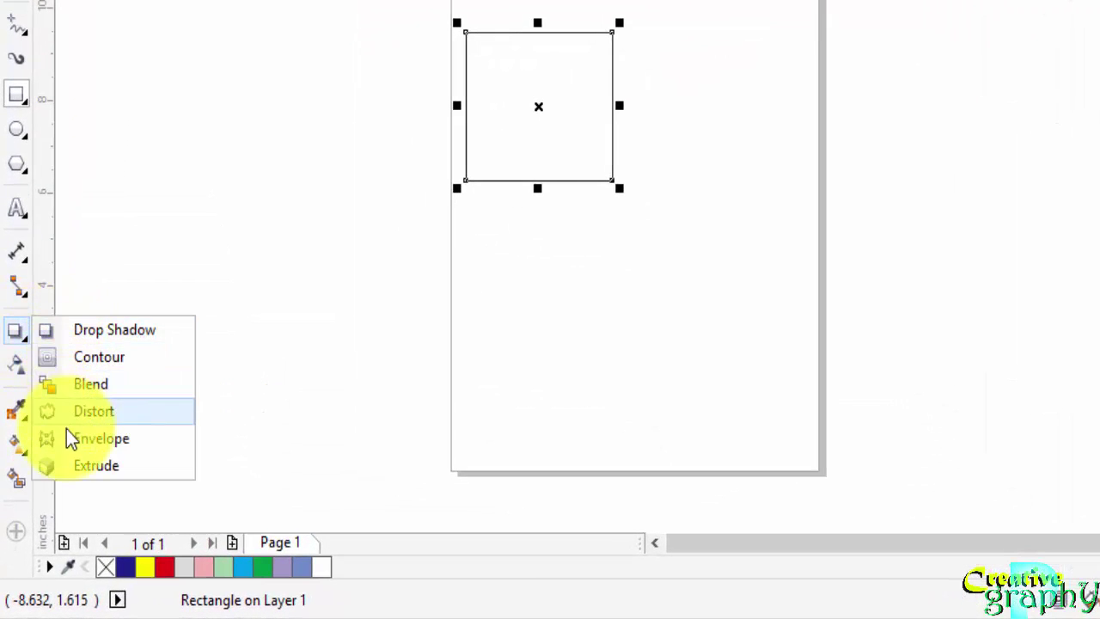
pyautogui.click(136, 469)
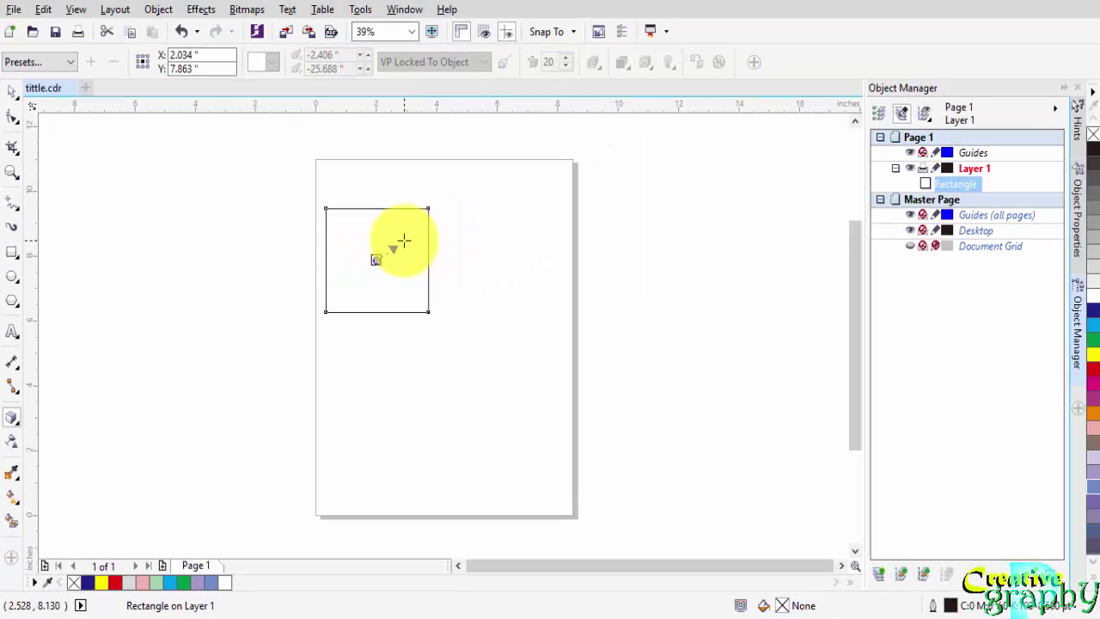
pyautogui.moveTo(416, 233); pyautogui.dragTo(500, 215)
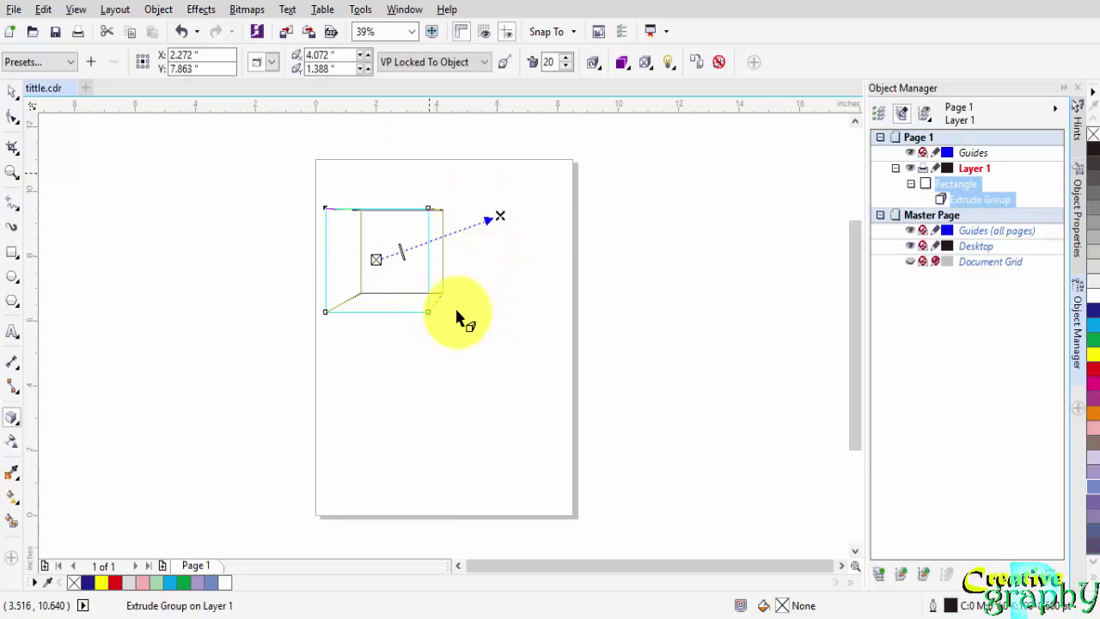
pyautogui.click(174, 584)
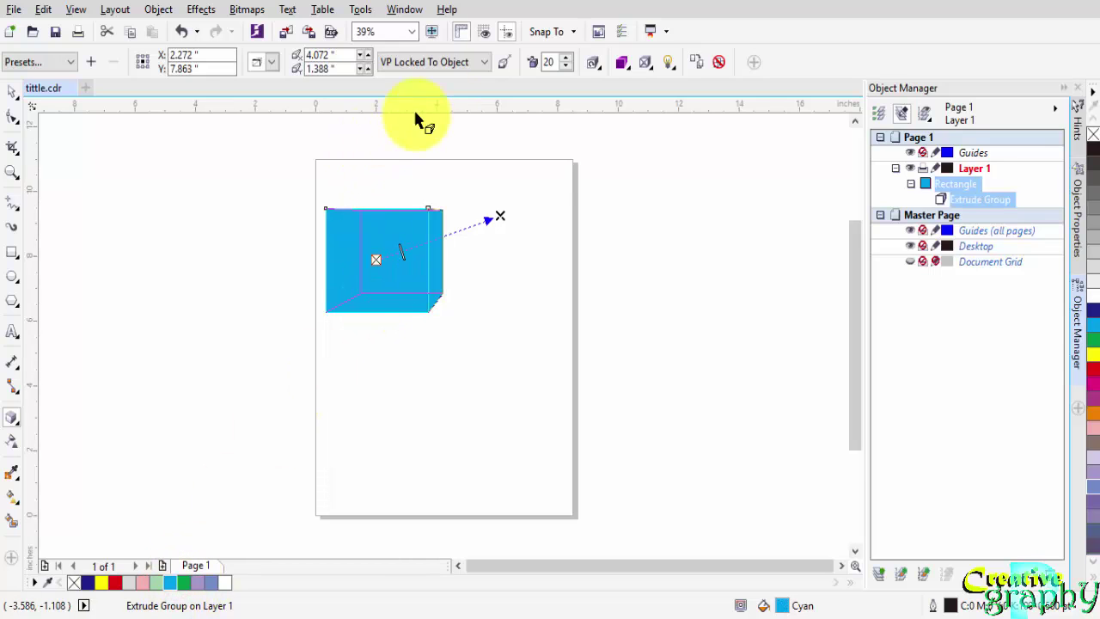
# Examine the faces and control handles of the extruded cyan rectangle up close
pyautogui.click(408, 231)
pyautogui.scroll(4, 408, 232)
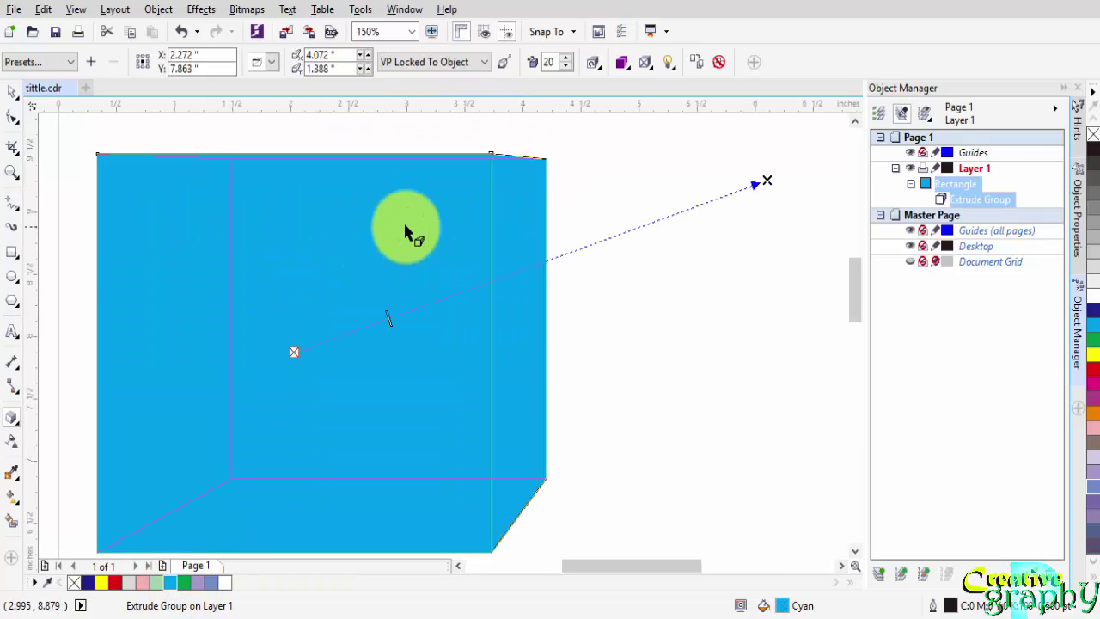
pyautogui.scroll(-2, 400, 236)
pyautogui.scroll(2, 395, 238)
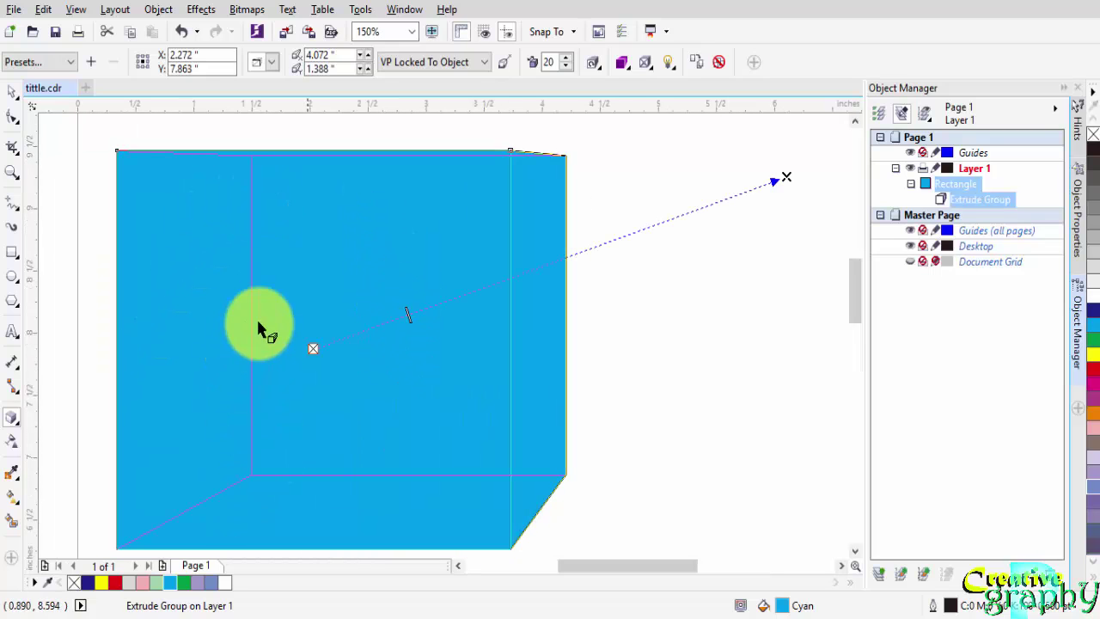
pyautogui.moveTo(850, 292); pyautogui.dragTo(827, 299)
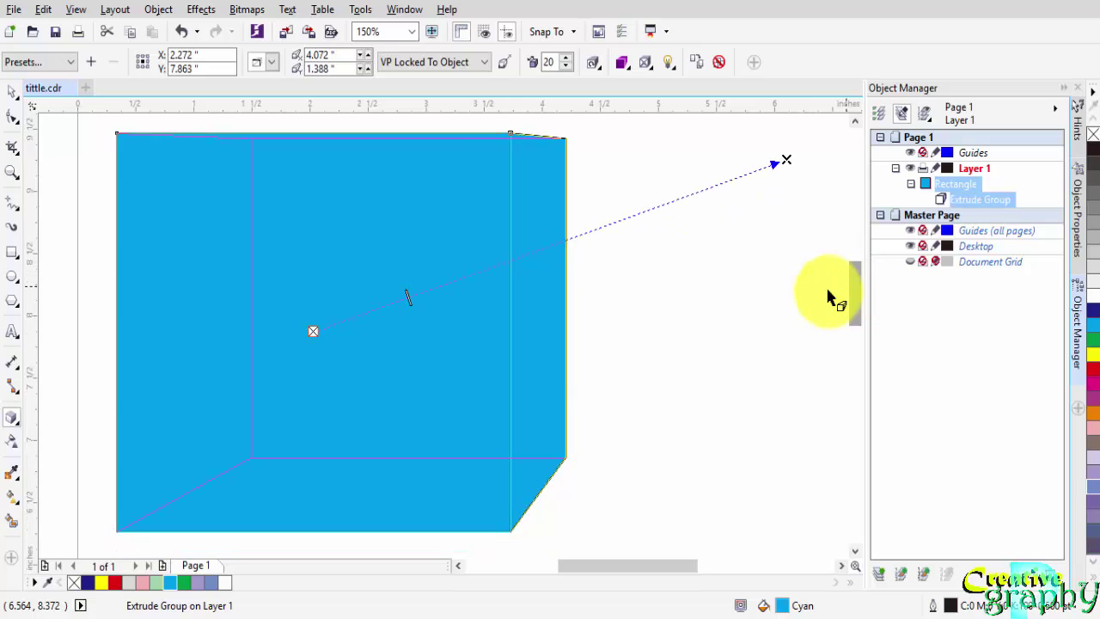
pyautogui.moveTo(314, 361); pyautogui.dragTo(340, 279)
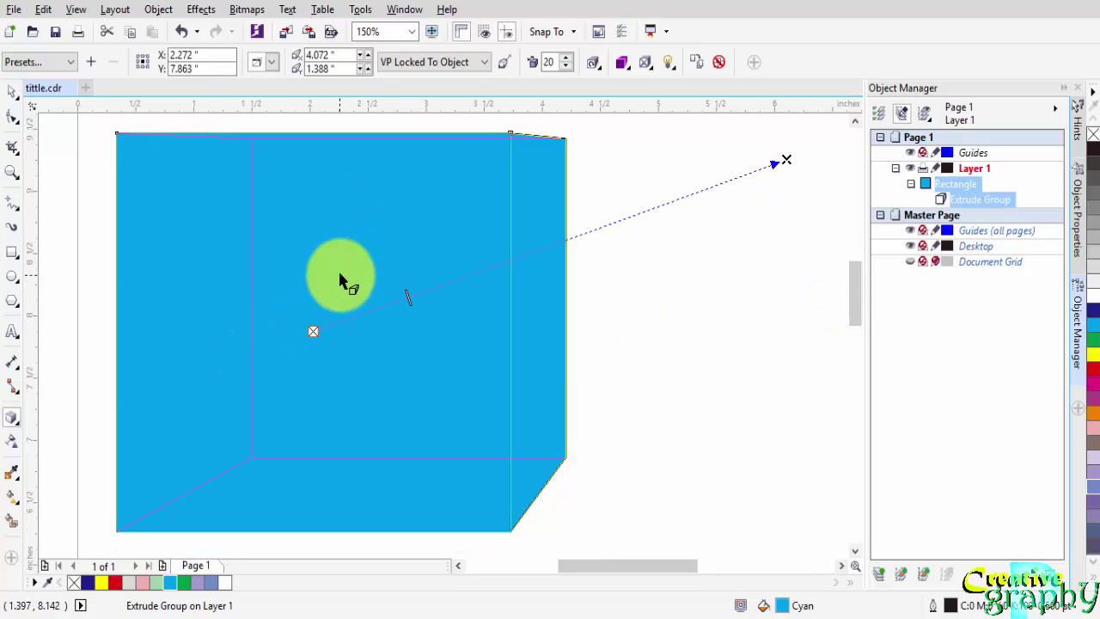
pyautogui.scroll(-2, 339, 280)
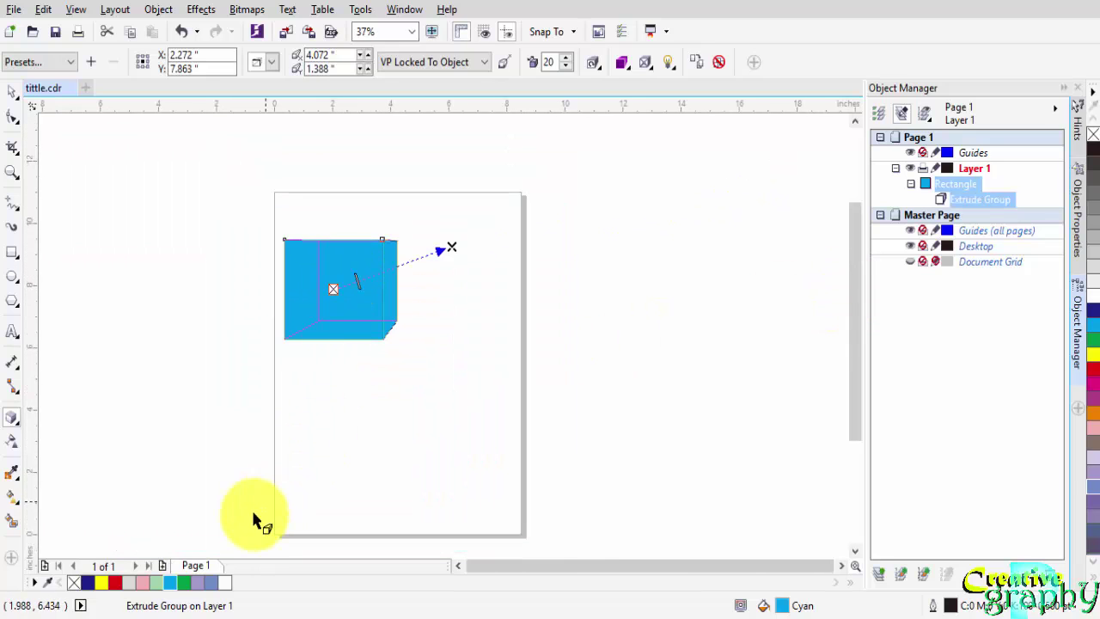
# Draw an ellipse about 4.25 by 4.11 in below the cyan box and fill it with Pastel Blue
pyautogui.click(13, 277)
pyautogui.moveTo(329, 373); pyautogui.dragTo(455, 501)
pyautogui.moveTo(200, 582); pyautogui.dragTo(392, 387)
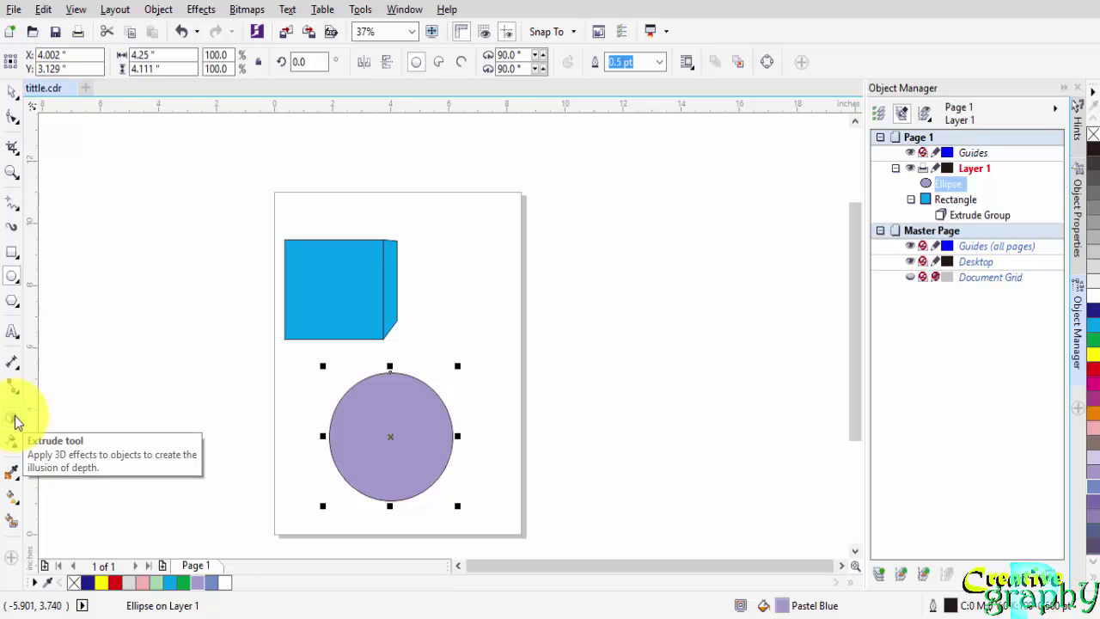
# Extrude the ellipse toward the lower left, with a vanishing point of about -6.76, -1.31 in, and deselect it
pyautogui.click(14, 418)
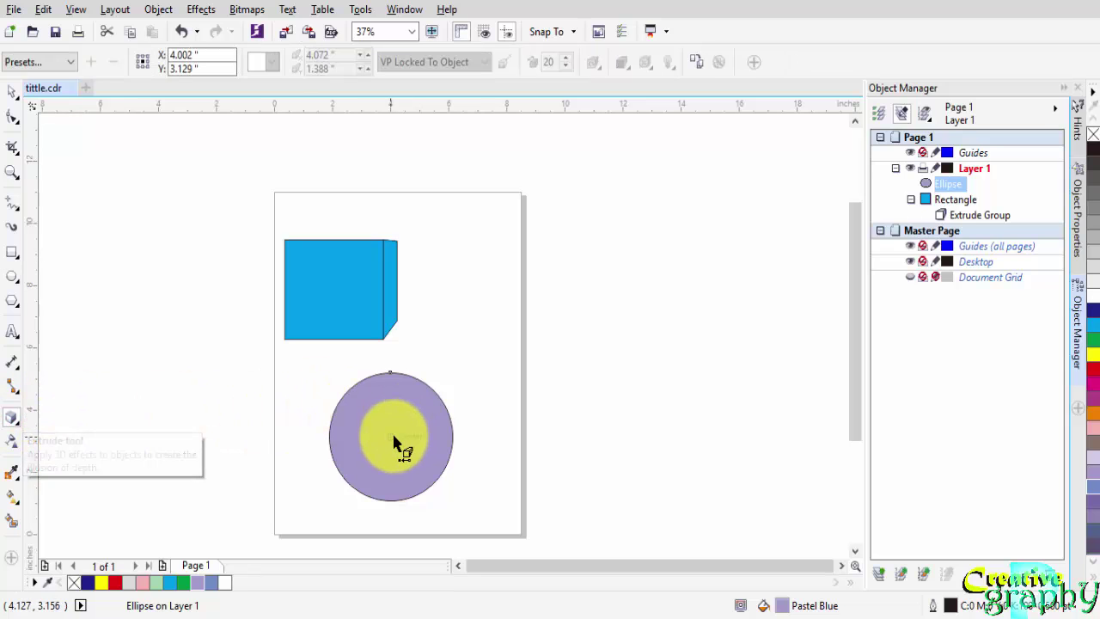
pyautogui.moveTo(390, 435); pyautogui.dragTo(245, 349)
pyautogui.moveTo(289, 457)
pyautogui.mouseDown()
pyautogui.moveTo(269, 498)
pyautogui.moveTo(237, 479)
pyautogui.moveTo(227, 490)
pyautogui.mouseUp()
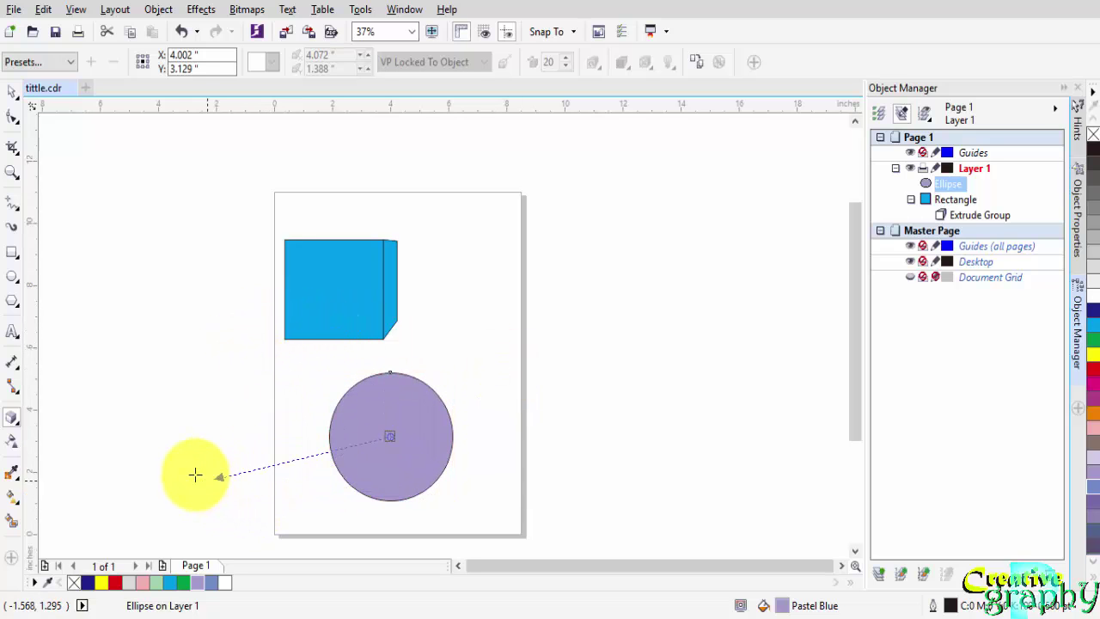
pyautogui.click(500, 331)
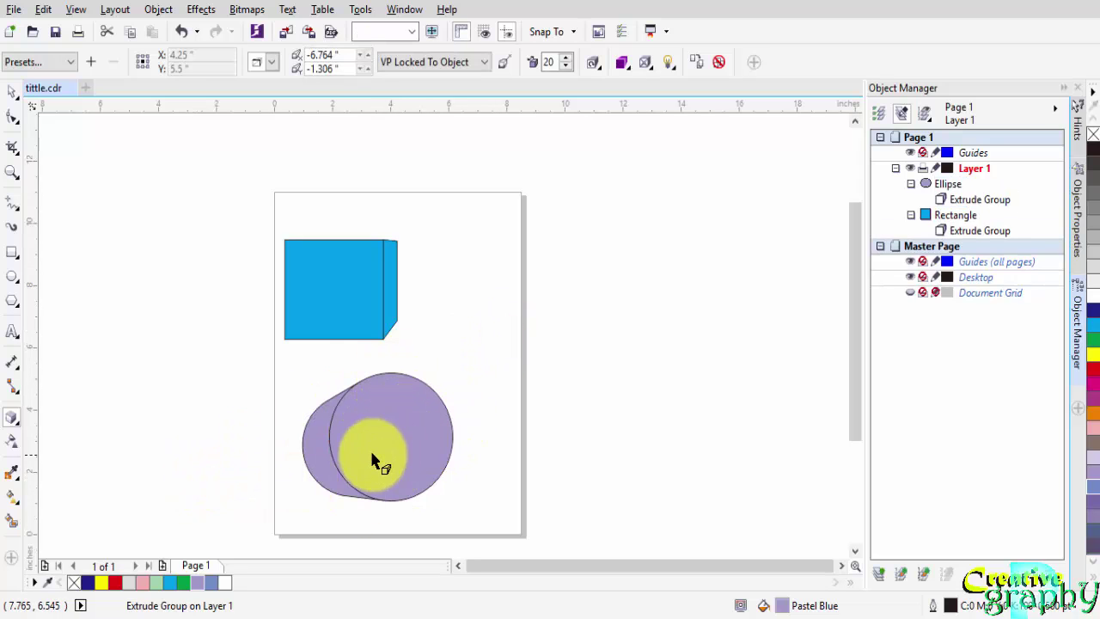
pyautogui.click(363, 369)
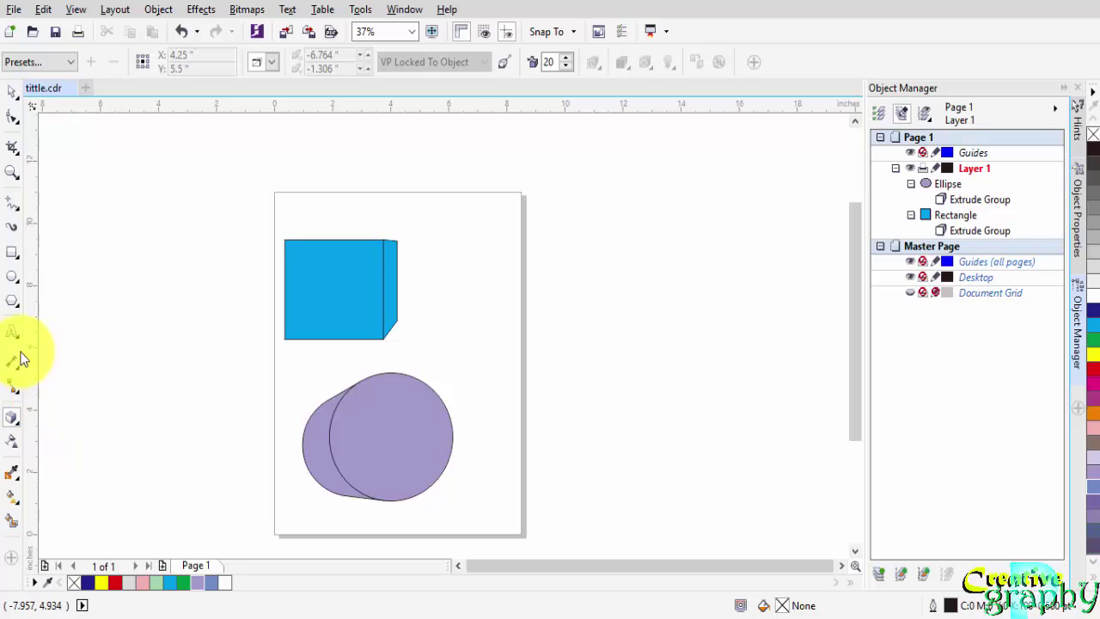
# Try the second extrusion type on the cyan box and restore the first type
pyautogui.click(12, 421)
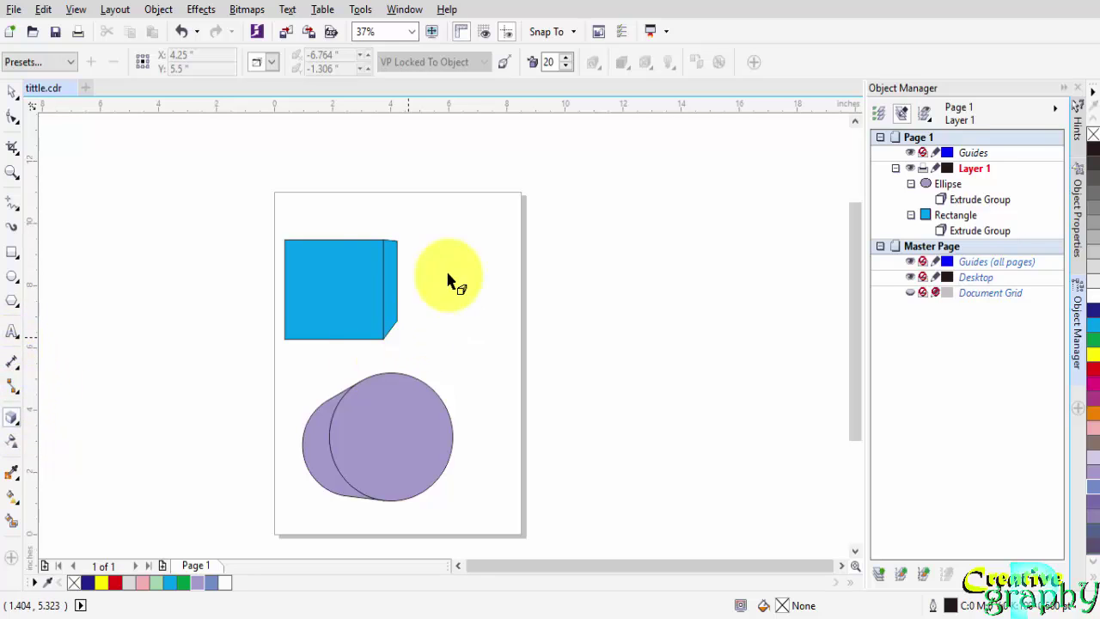
pyautogui.click(326, 313)
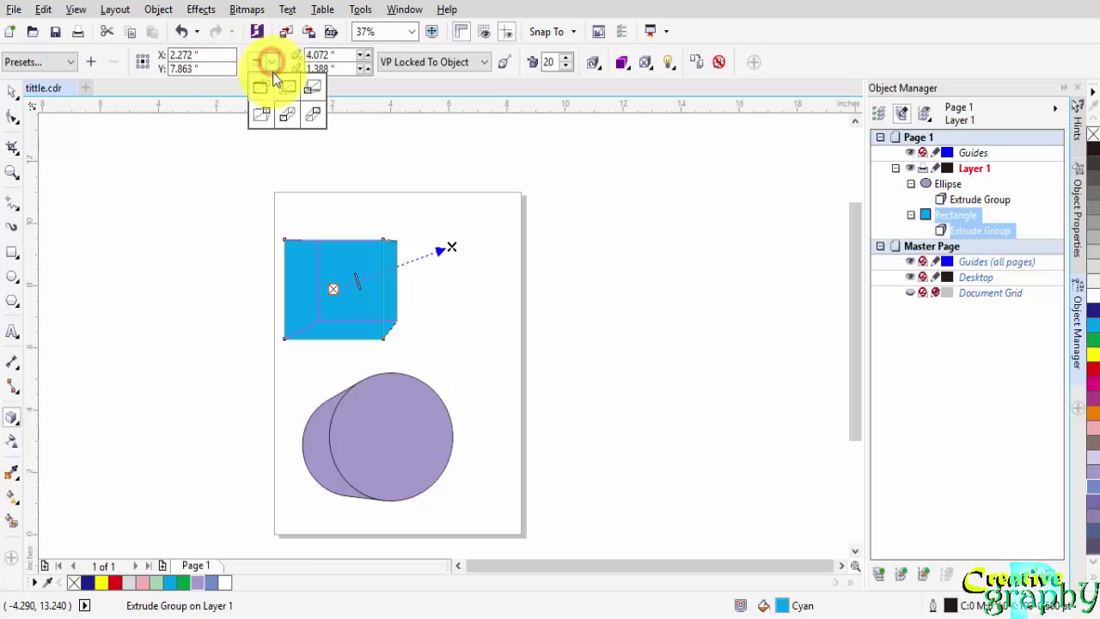
pyautogui.click(285, 86)
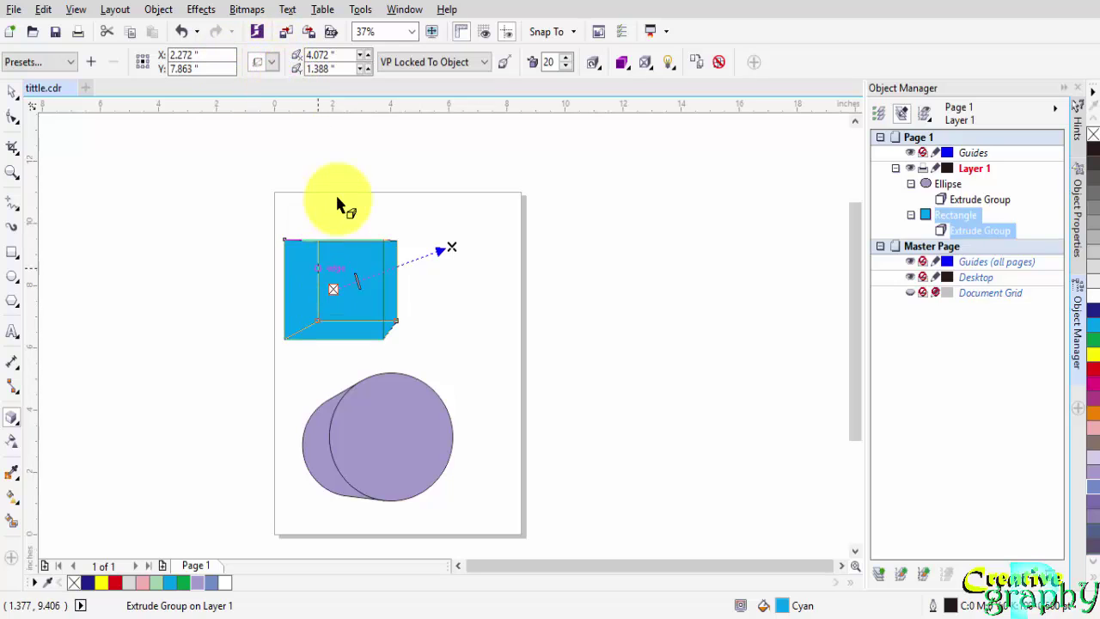
pyautogui.click(267, 66)
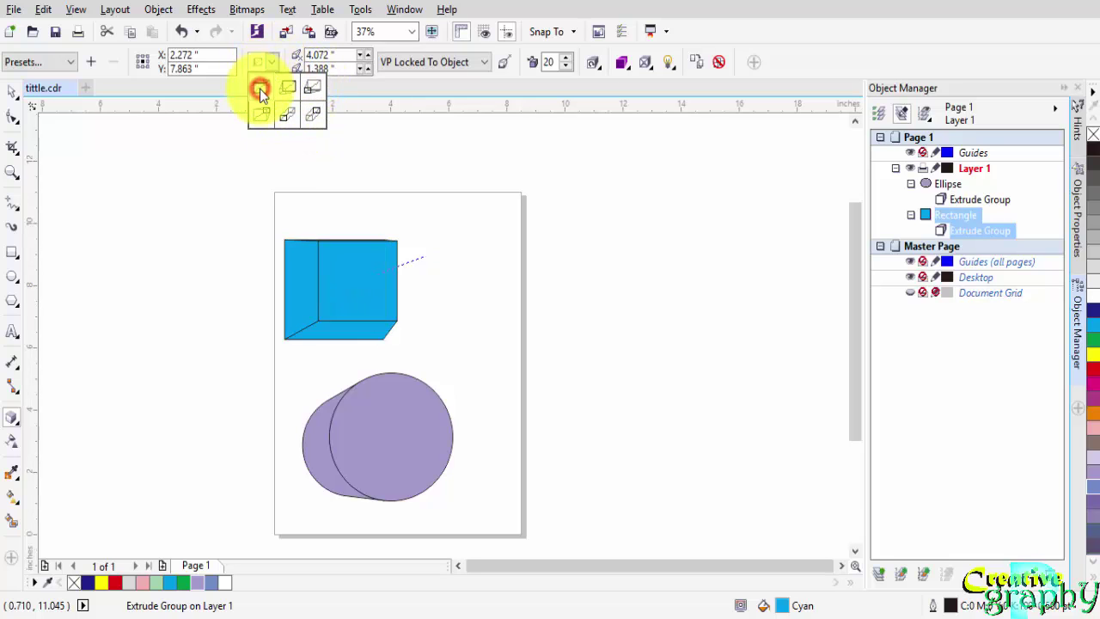
pyautogui.click(259, 88)
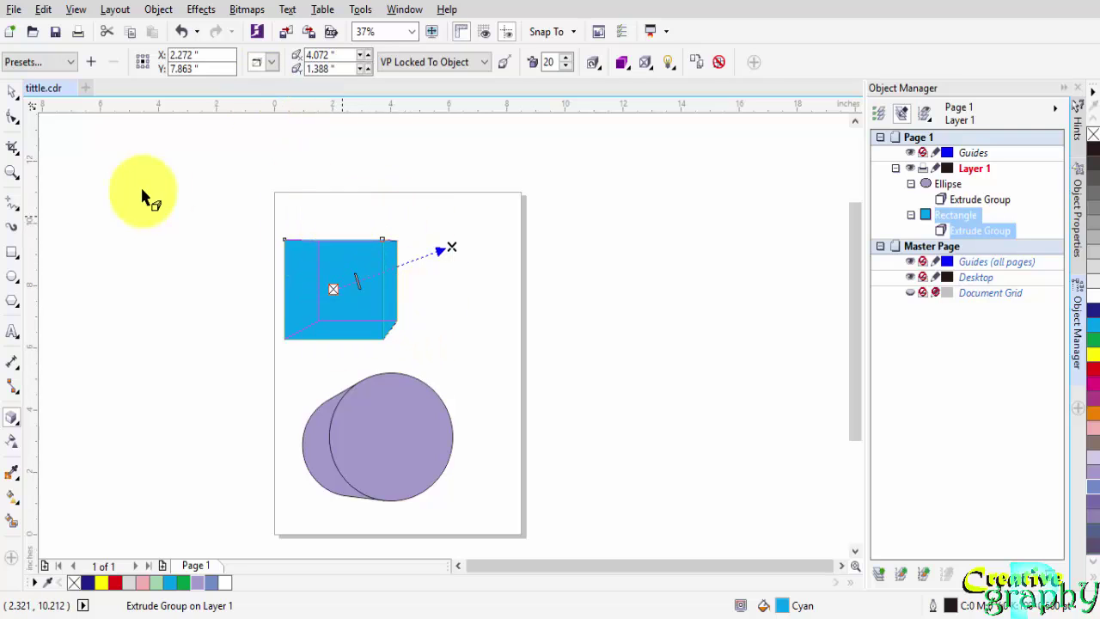
# Apply the Extrude Top Left preset to the cyan box
pyautogui.click(37, 61)
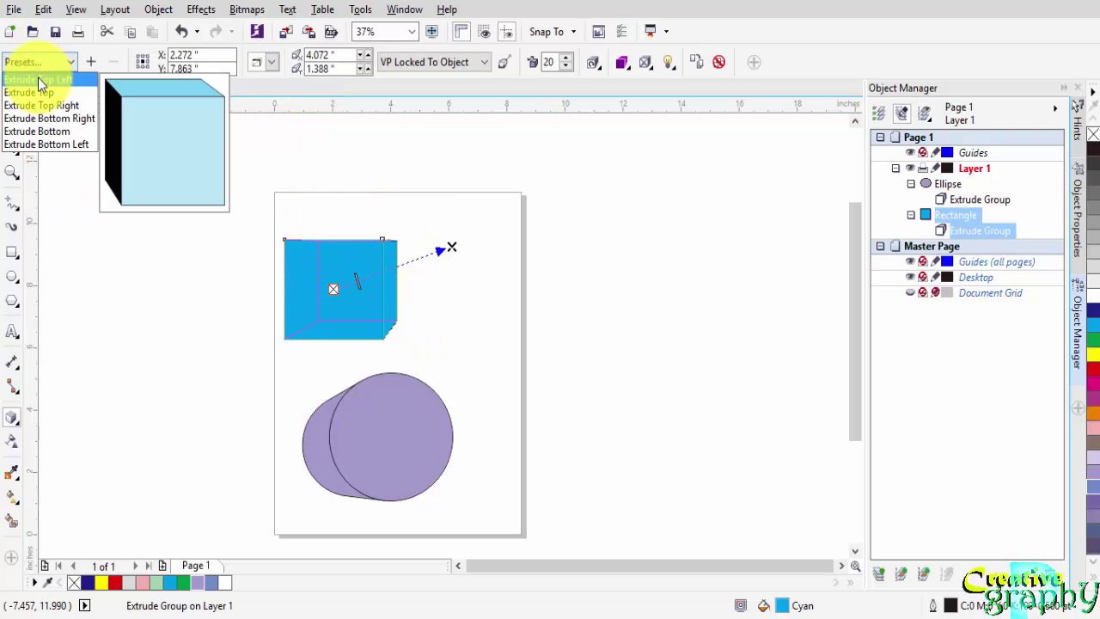
pyautogui.click(38, 79)
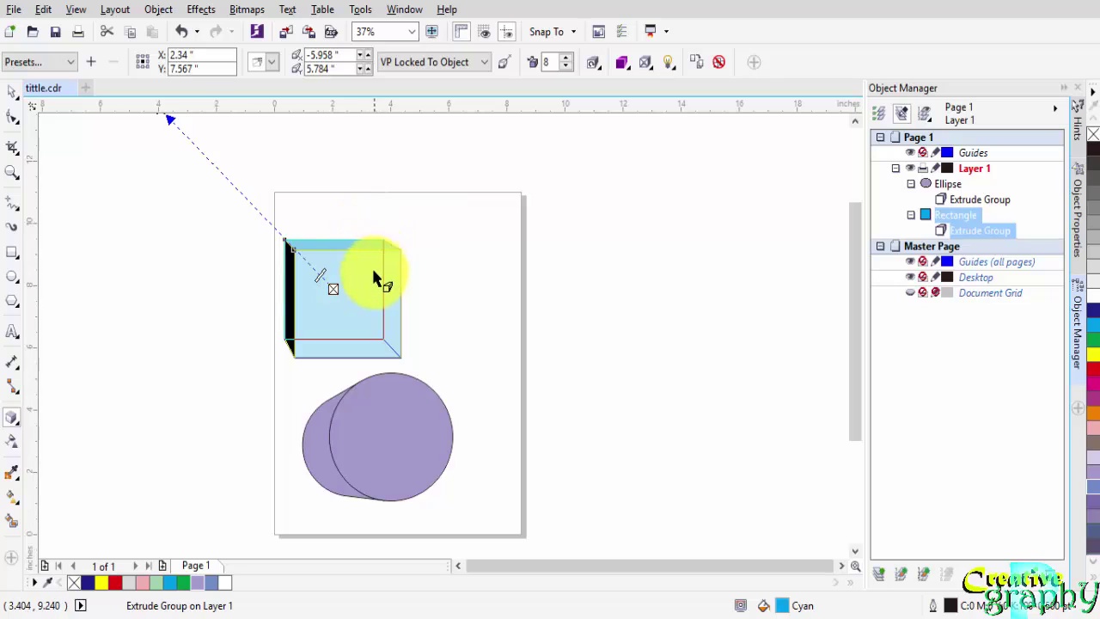
pyautogui.scroll(2, 323, 258)
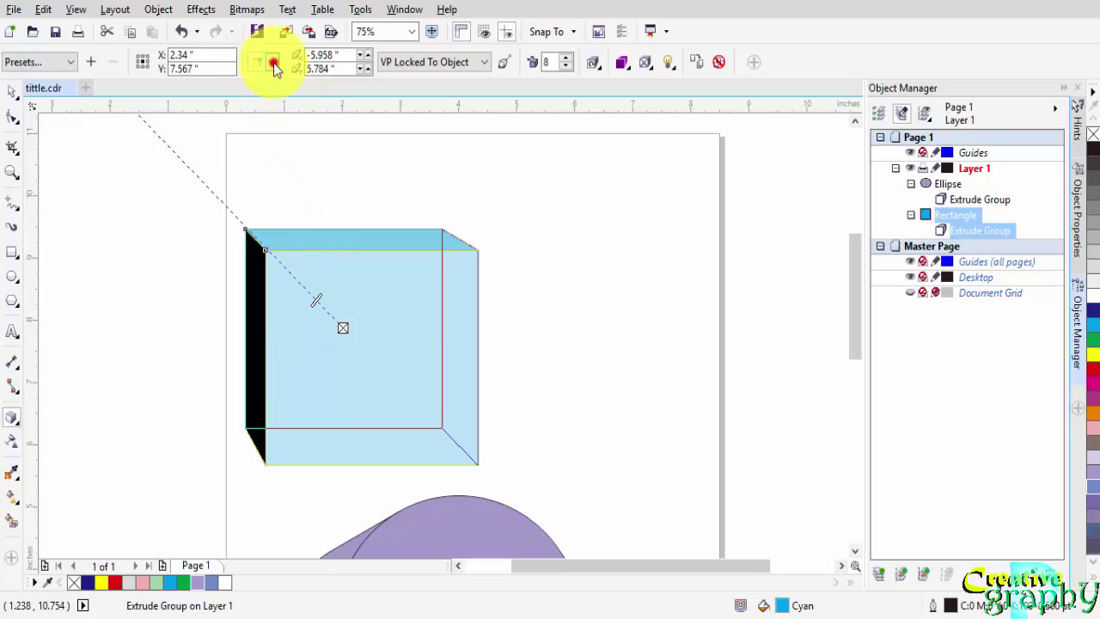
# Try the second and third extrusion types on the preset-styled box
pyautogui.click(285, 90)
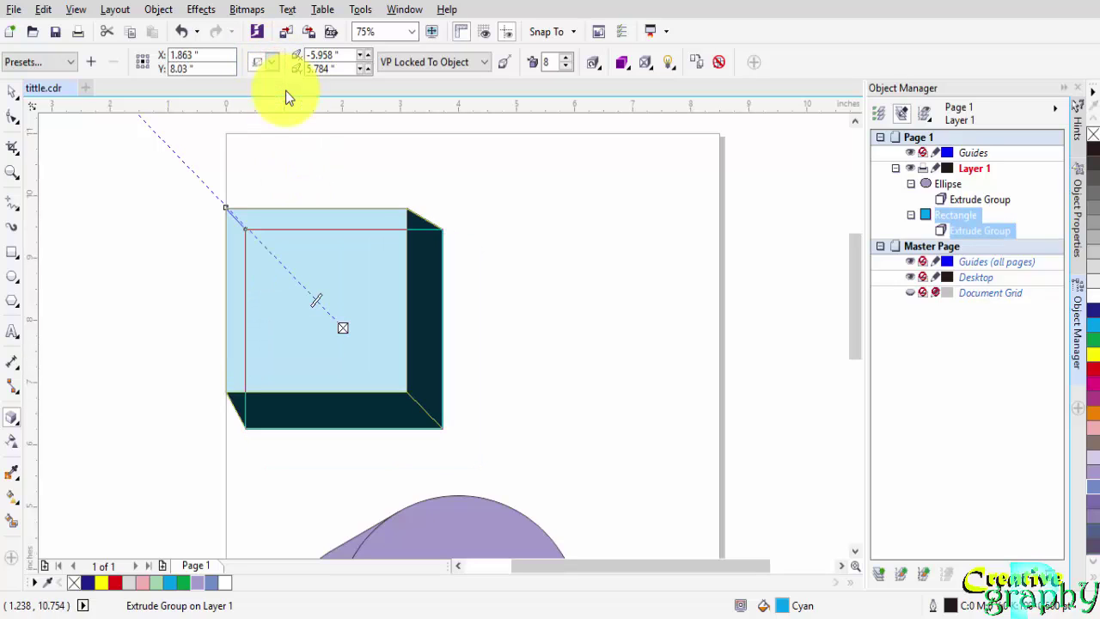
pyautogui.click(272, 64)
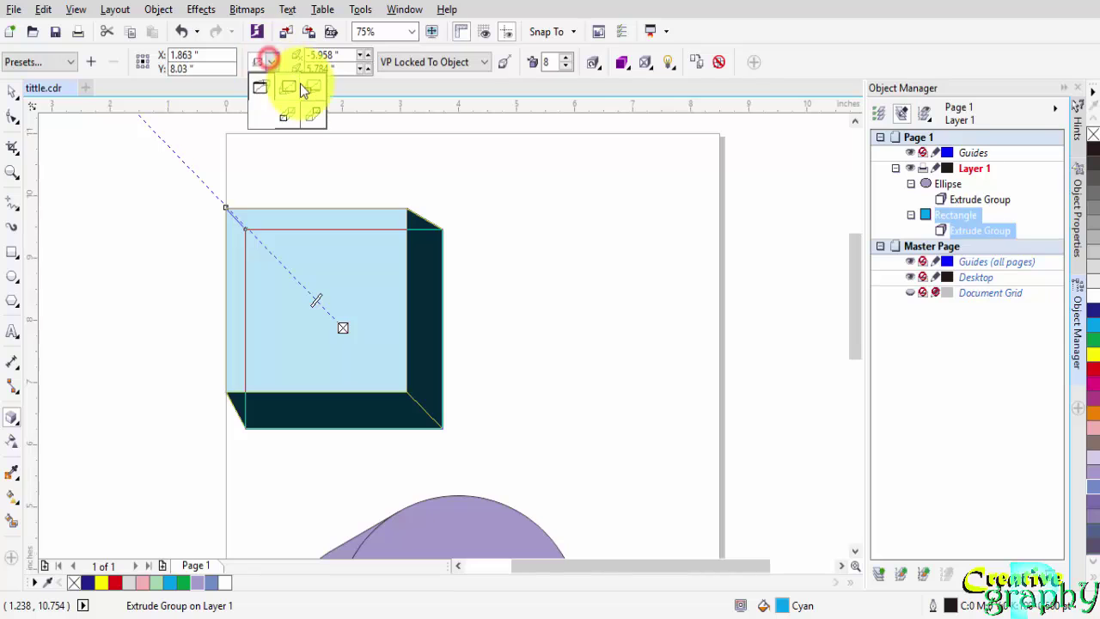
pyautogui.click(307, 89)
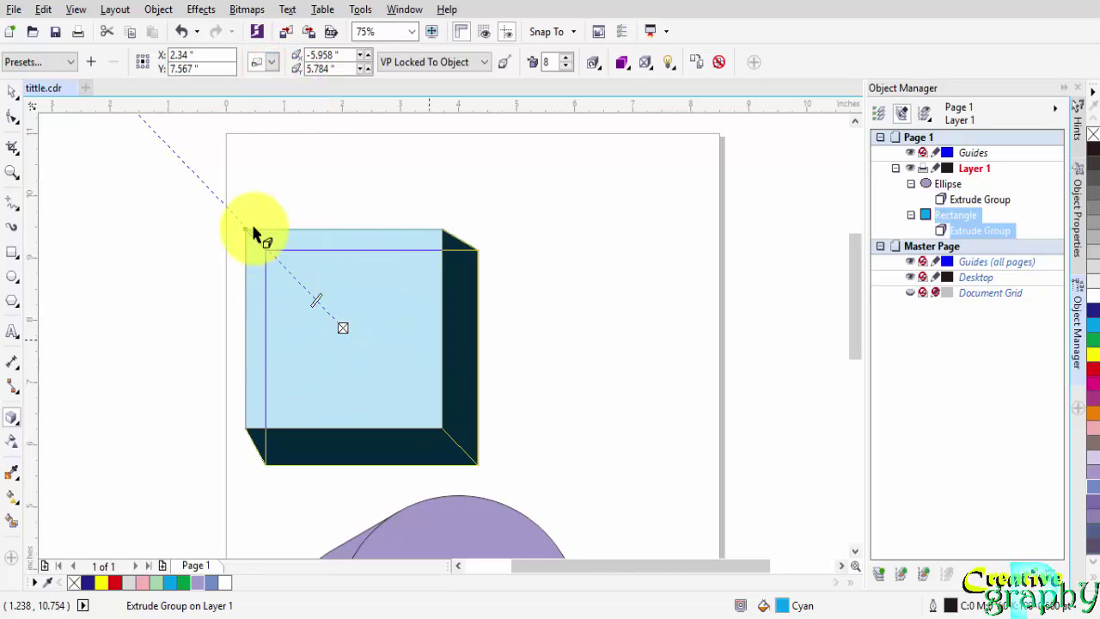
# Switch the box's extrusion to the fifth type, which extends it in parallel toward the upper left
pyautogui.click(271, 61)
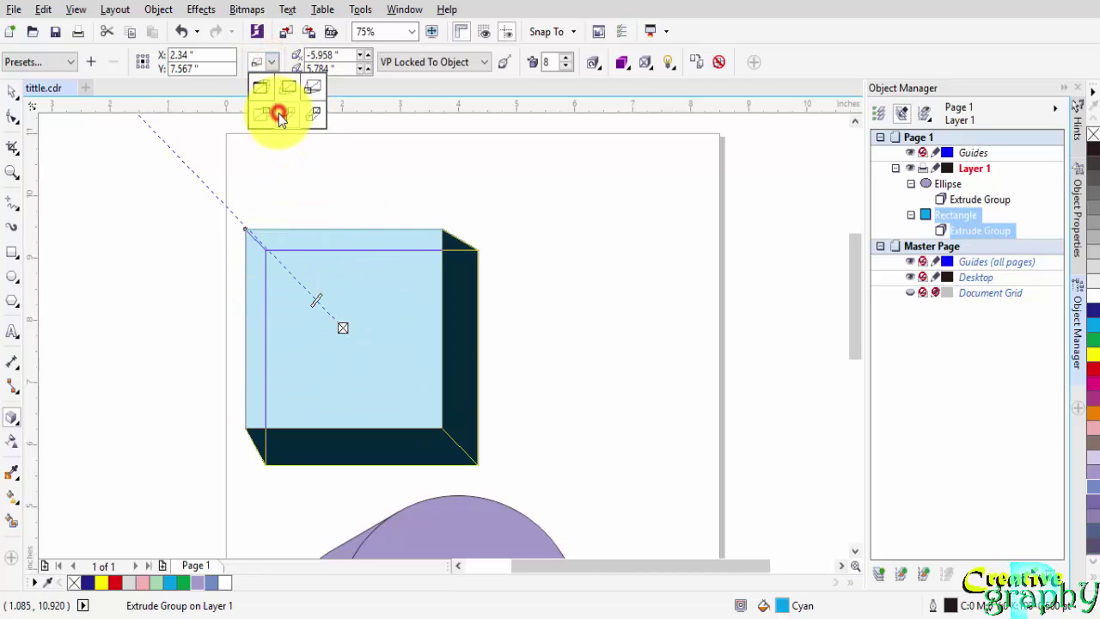
pyautogui.click(278, 113)
# Examine the parallel extrusion in full and up close, fitting the selected box to the view
pyautogui.scroll(2, 287, 171)
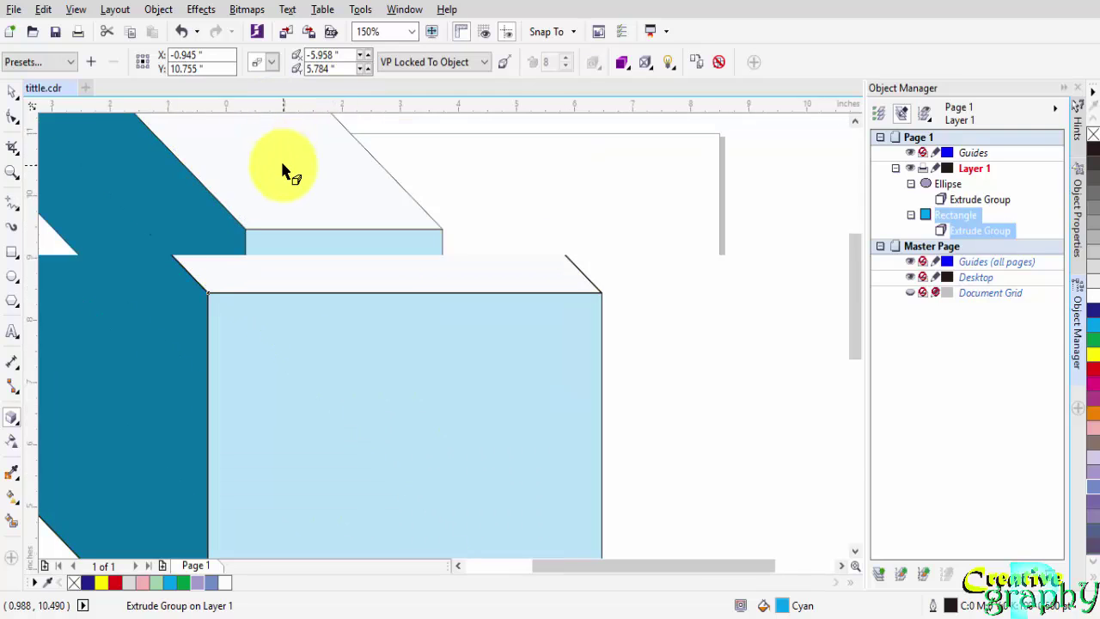
pyautogui.scroll(-6, 283, 165)
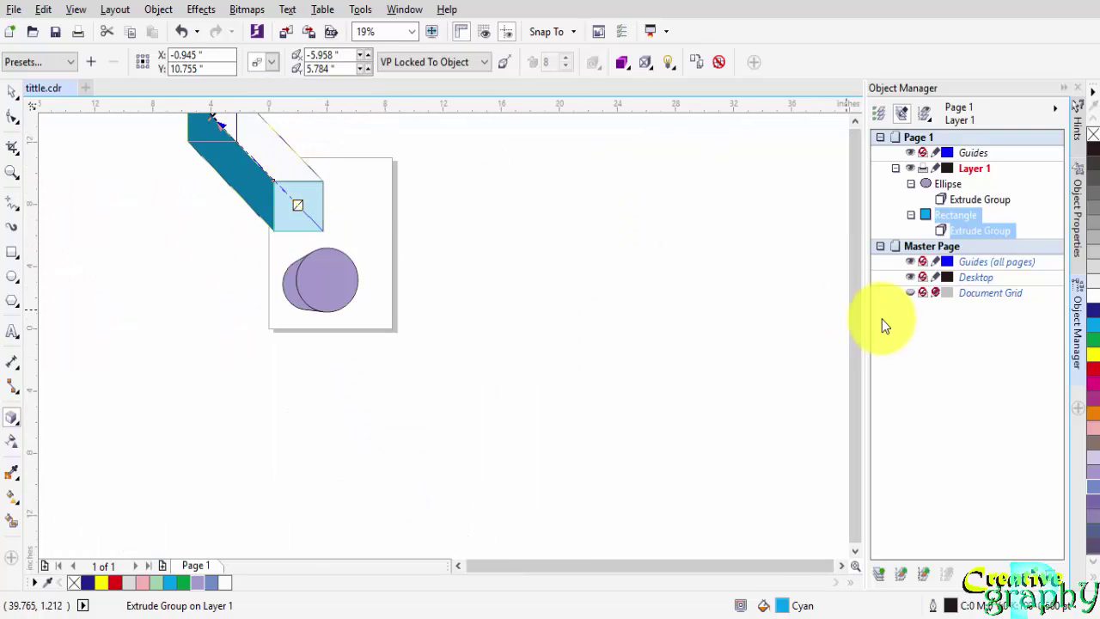
pyautogui.scroll(2, 183, 118)
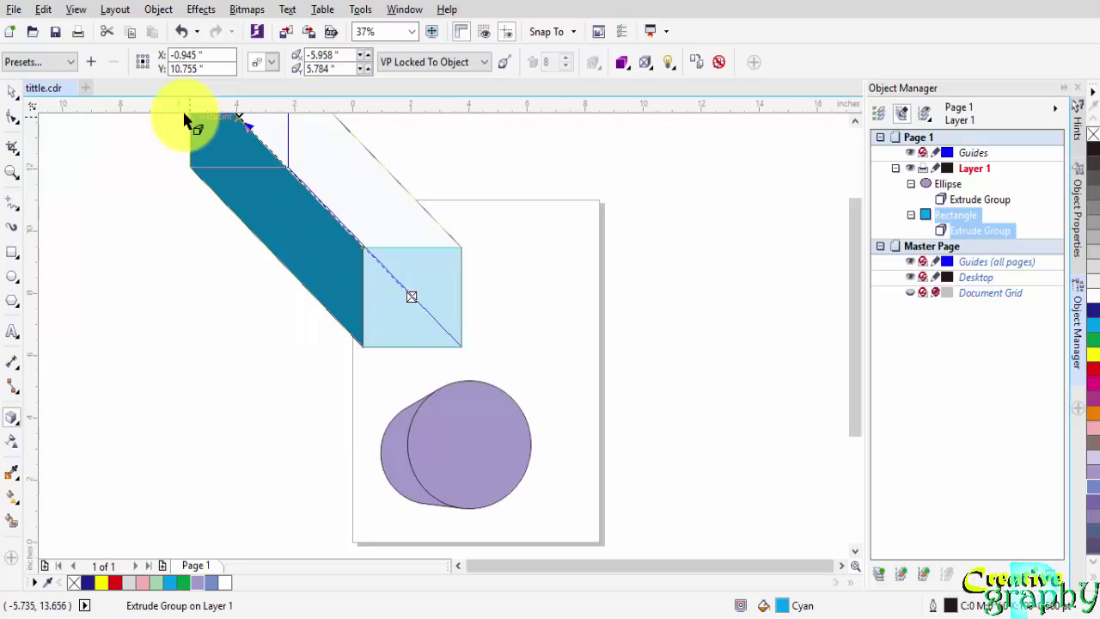
pyautogui.scroll(4, 183, 119)
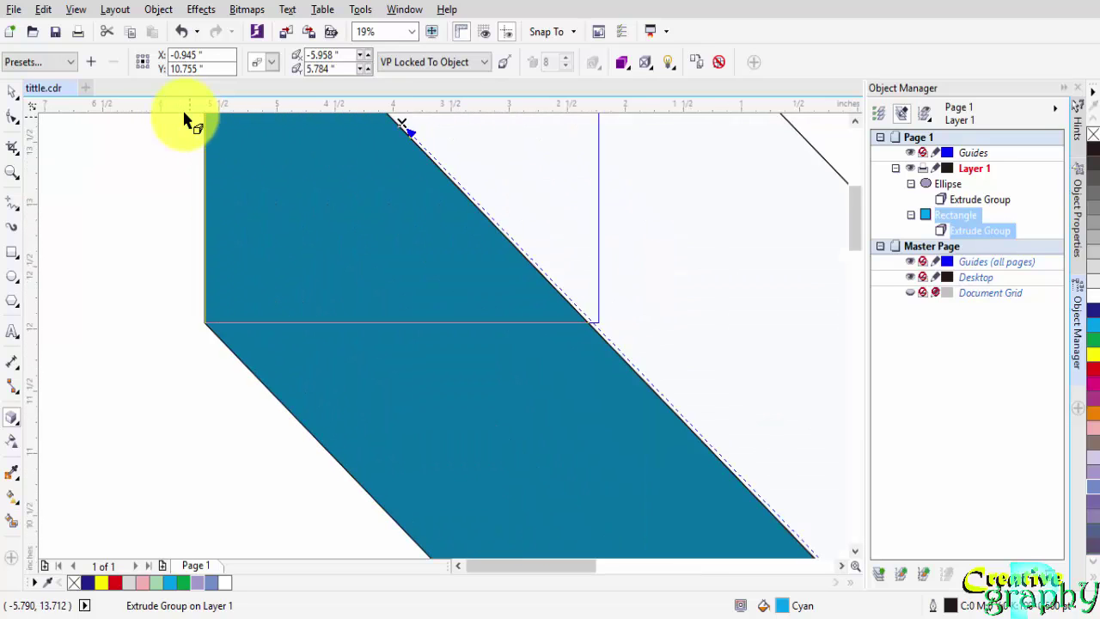
pyautogui.scroll(-6, 183, 119)
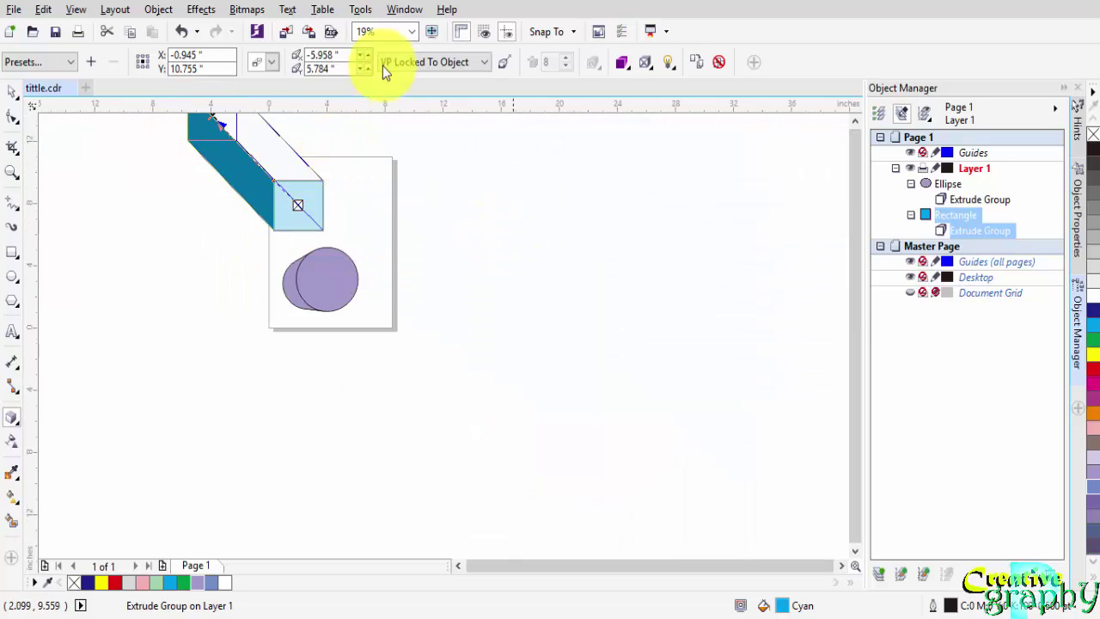
pyautogui.click(408, 32)
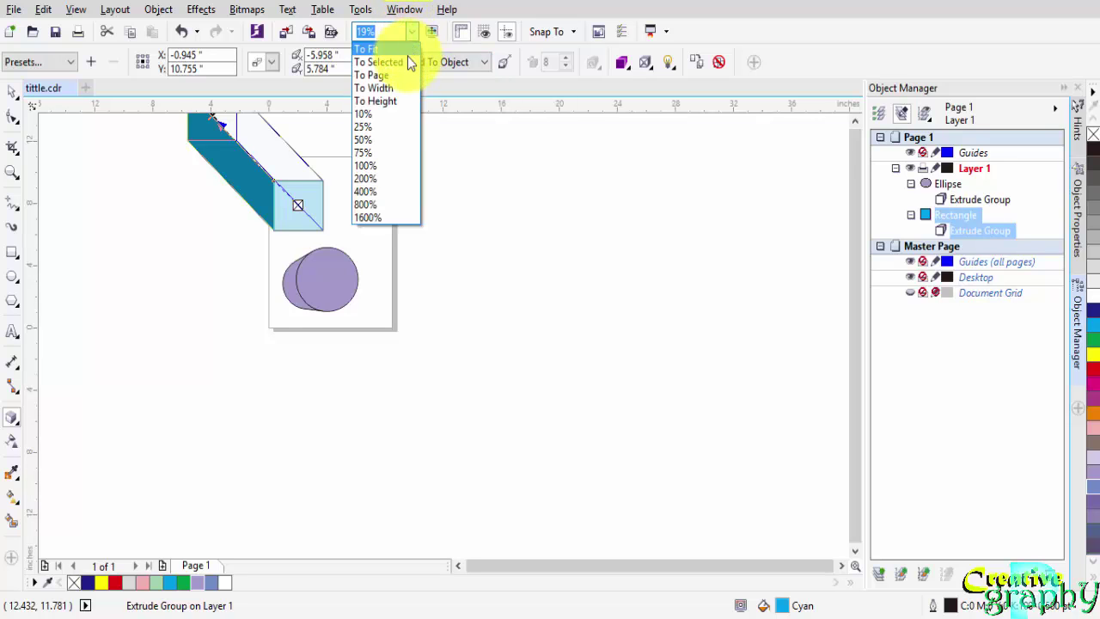
pyautogui.click(409, 62)
pyautogui.click(551, 215)
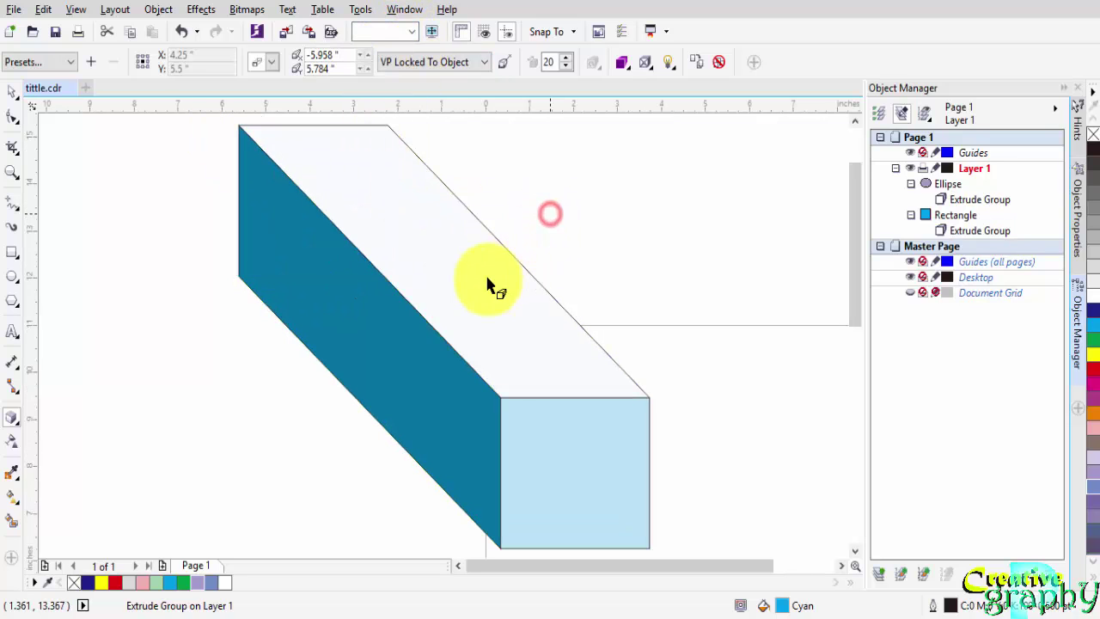
# Try the sixth extrusion type on the cyan box
pyautogui.click(361, 265)
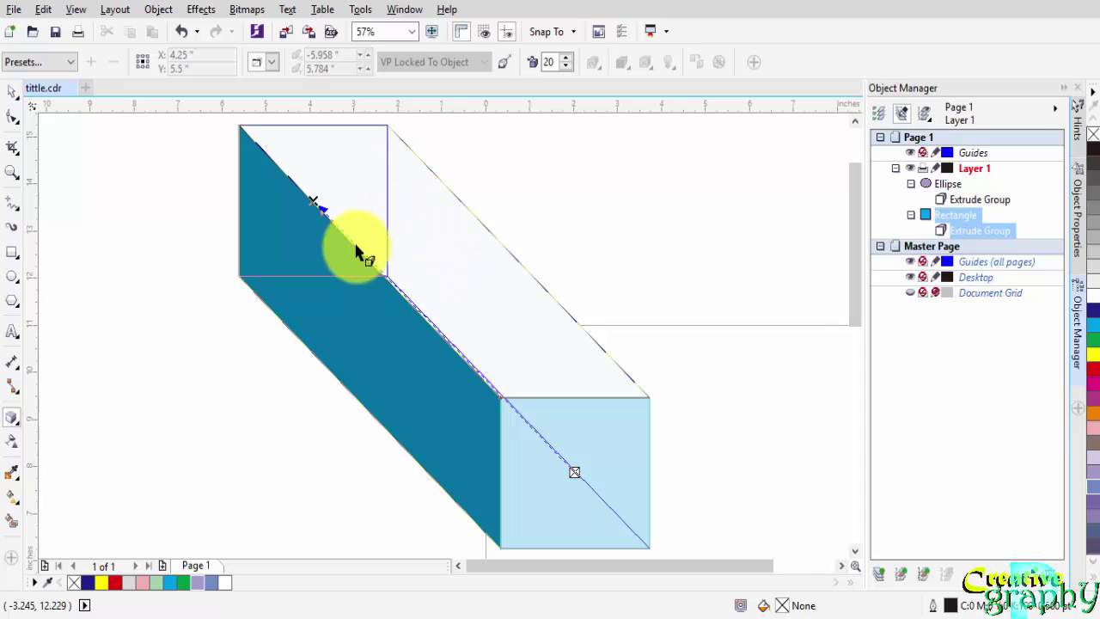
pyautogui.click(269, 64)
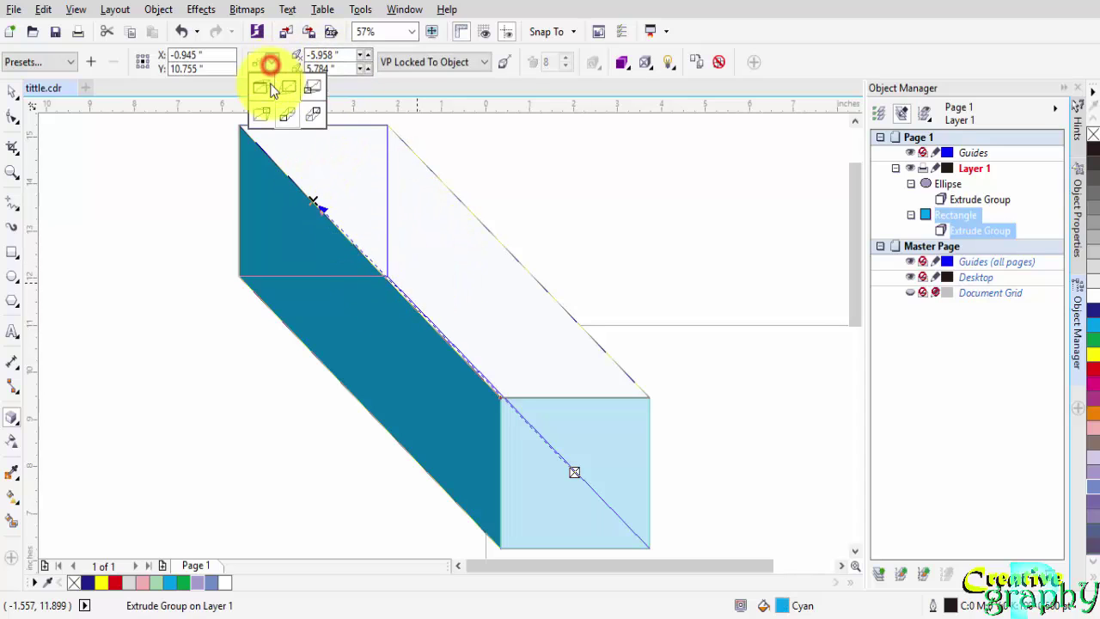
pyautogui.click(311, 116)
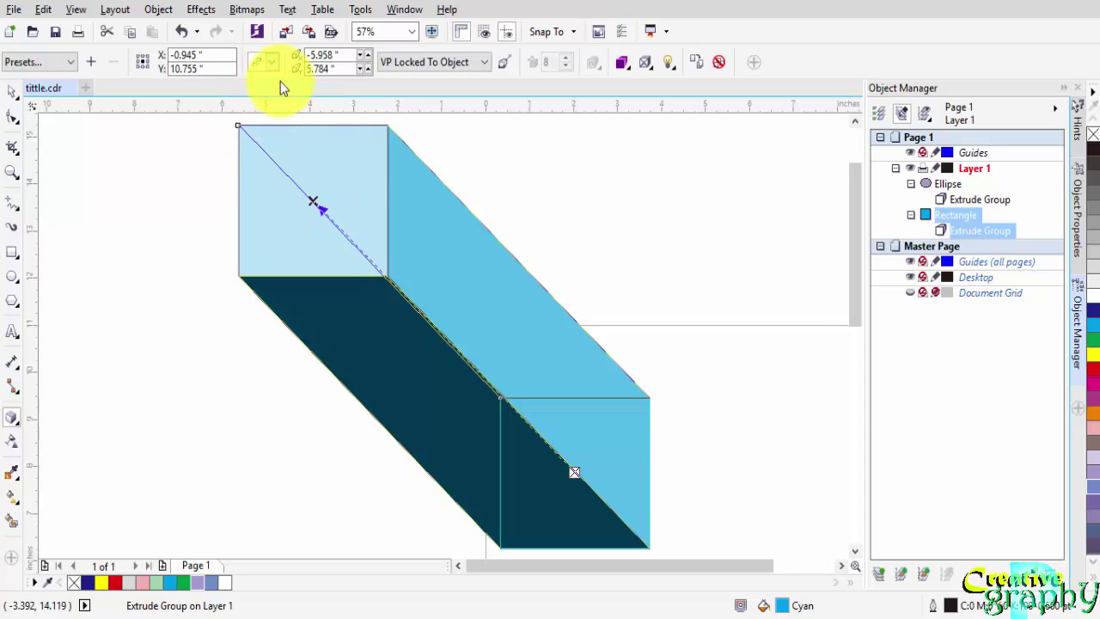
# Switch the box's extrusion back to the first type and inspect its shape up close
pyautogui.click(272, 64)
pyautogui.click(261, 87)
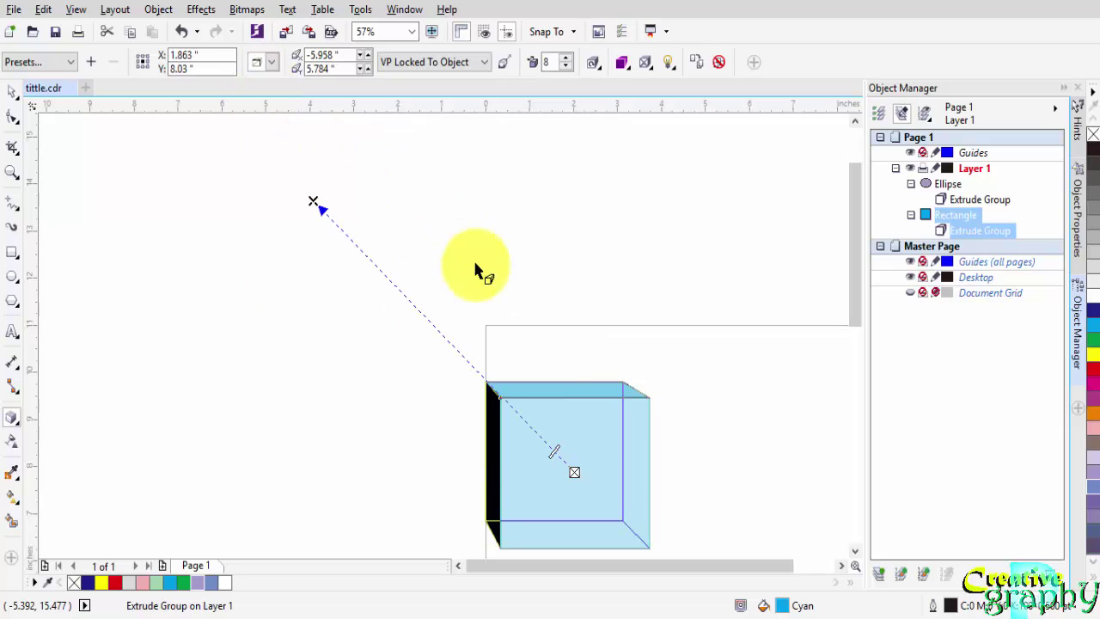
pyautogui.scroll(-2, 546, 429)
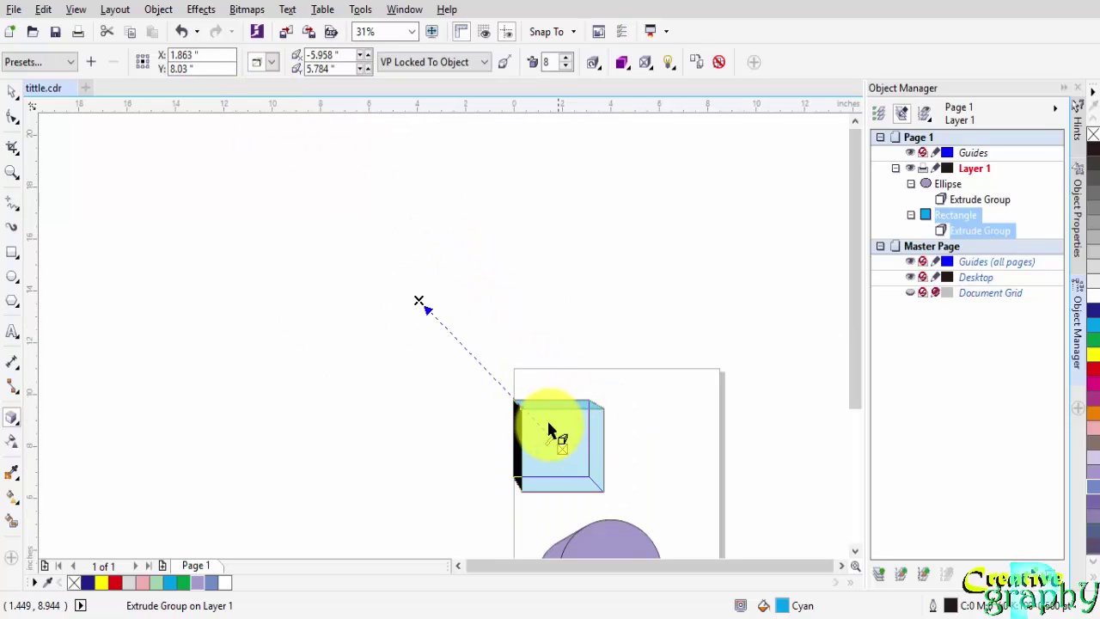
pyautogui.scroll(2, 589, 499)
pyautogui.scroll(2, 584, 490)
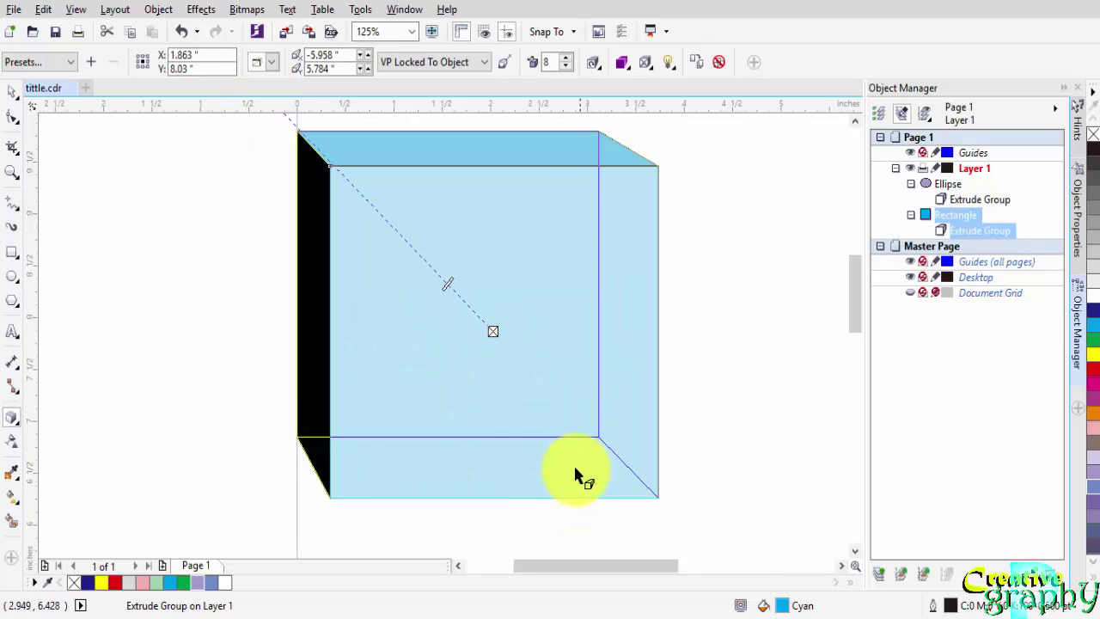
# Try the Extrude Bottom Right preset on the box and examine its shaded sides
pyautogui.click(25, 65)
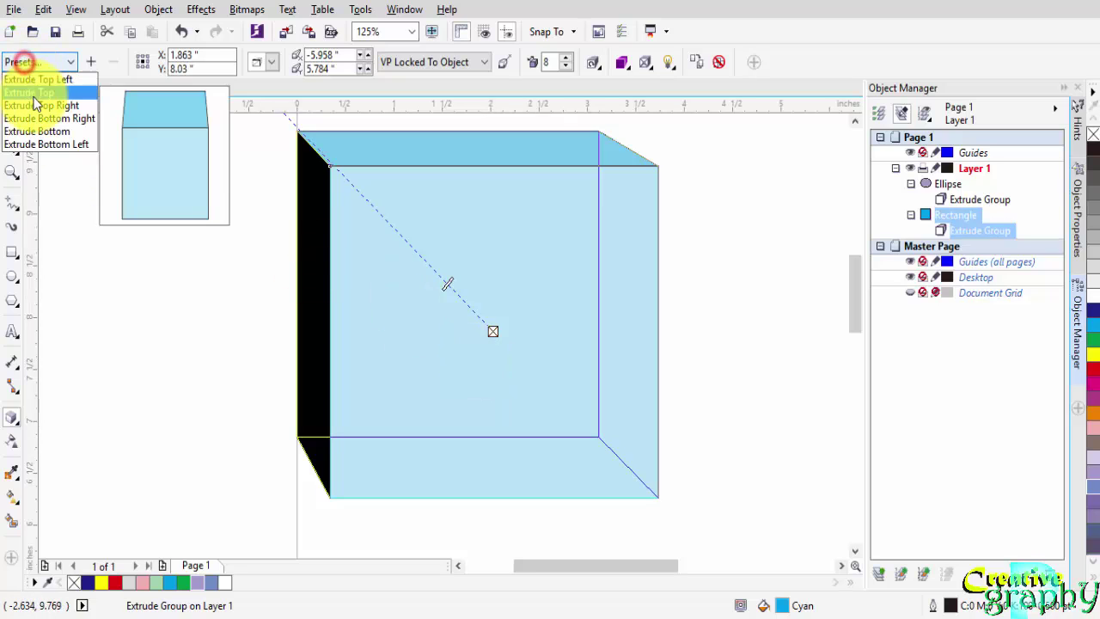
pyautogui.click(37, 118)
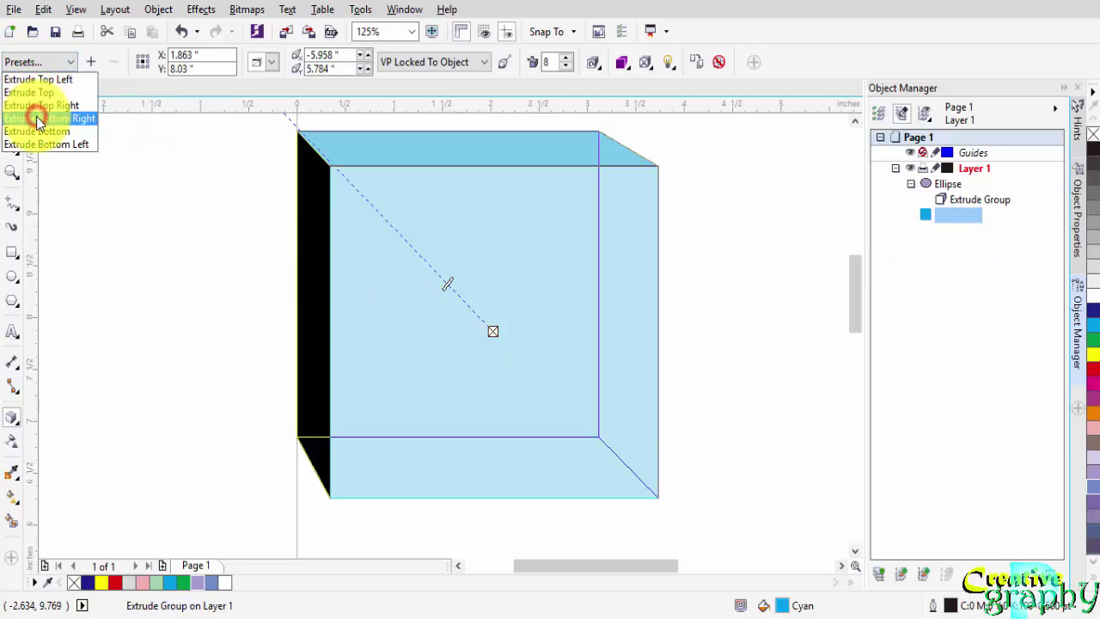
pyautogui.scroll(-1, 567, 296)
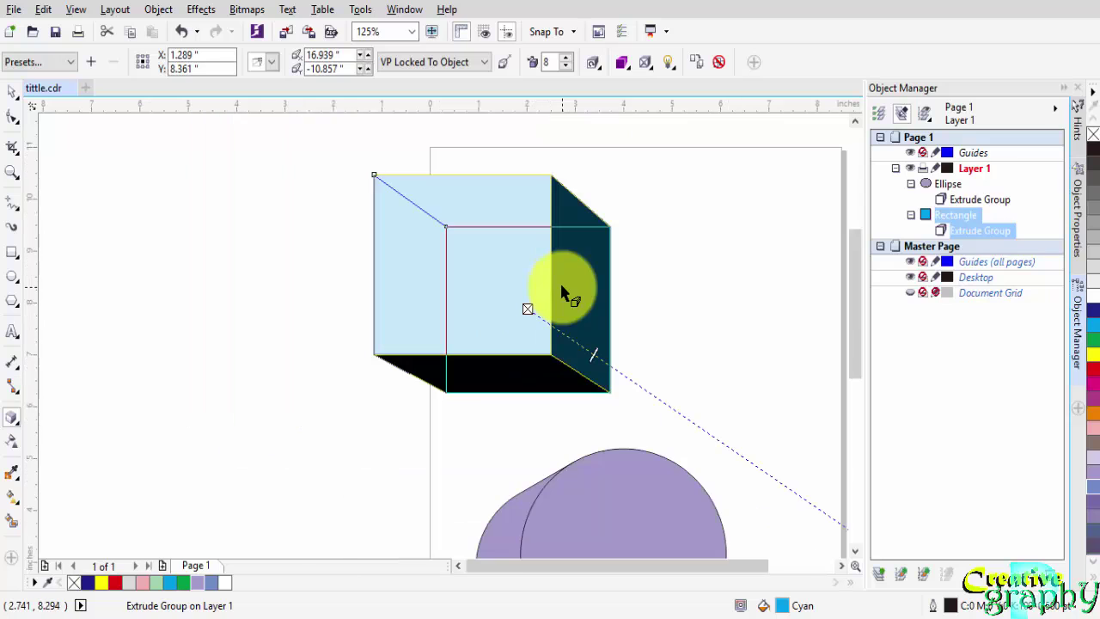
pyautogui.scroll(1, 507, 285)
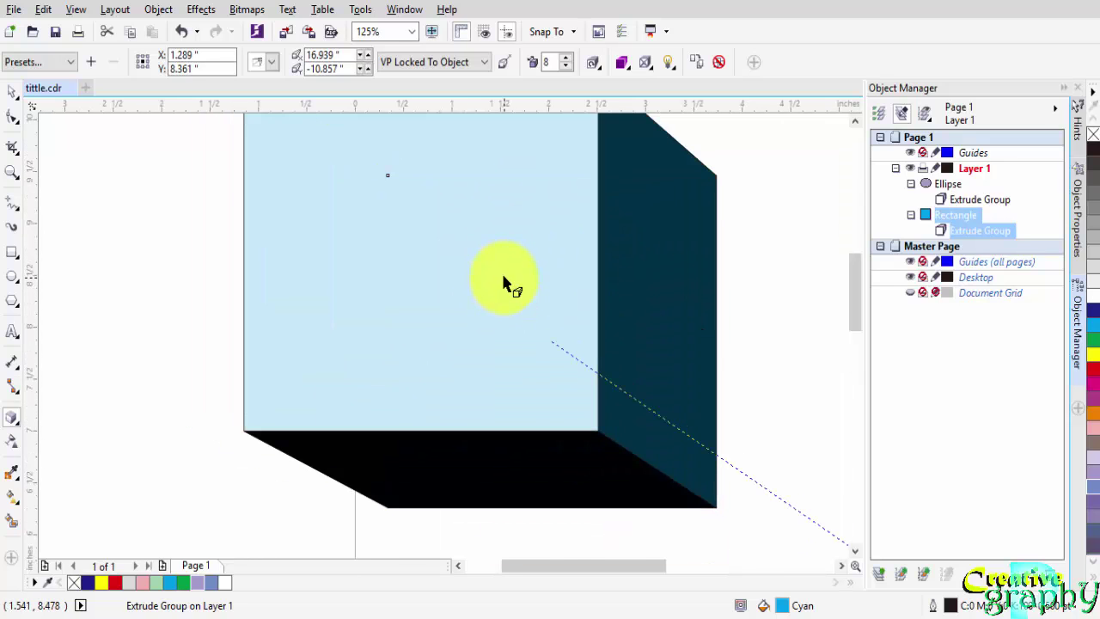
pyautogui.scroll(-1, 515, 271)
pyautogui.moveTo(851, 288); pyautogui.dragTo(854, 260)
pyautogui.scroll(1, 492, 284)
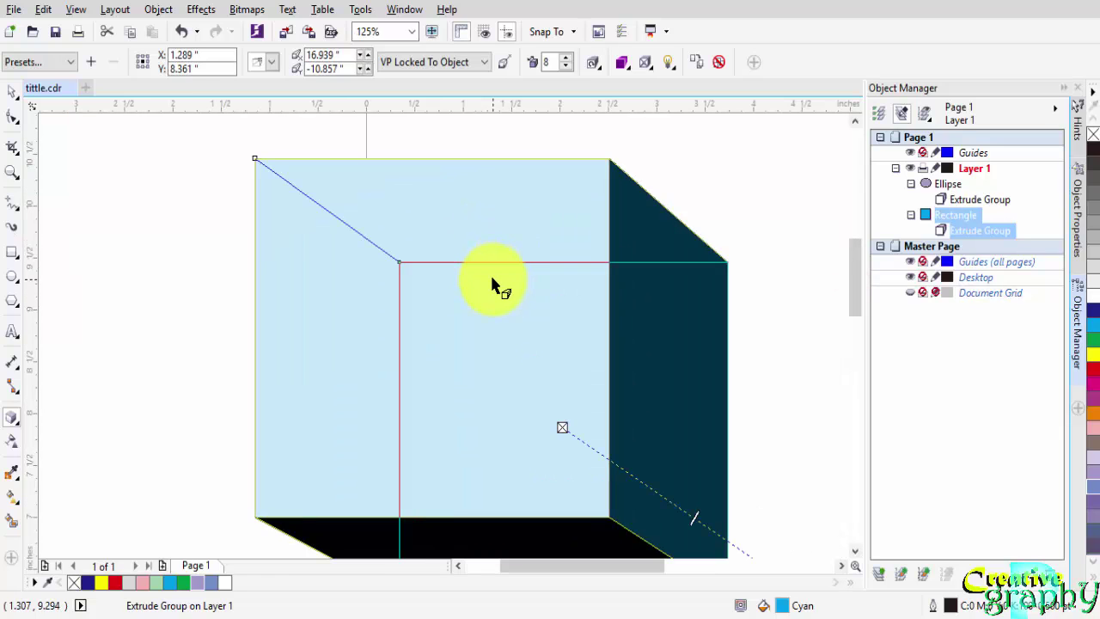
pyautogui.scroll(-1, 492, 287)
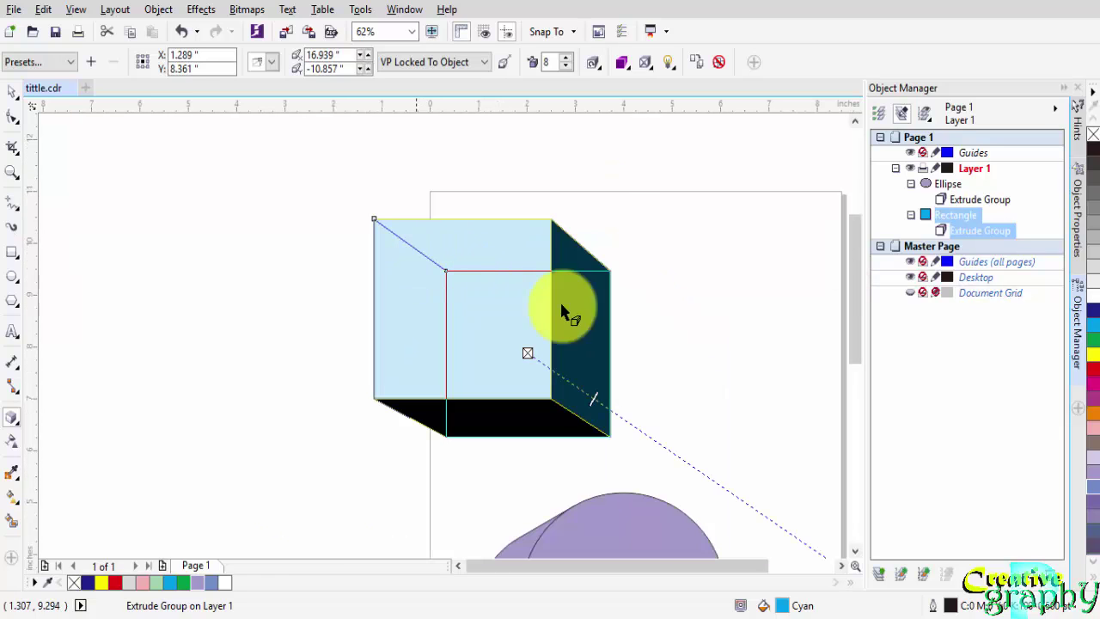
# Try the Extrude Bottom preset on the box
pyautogui.click(28, 67)
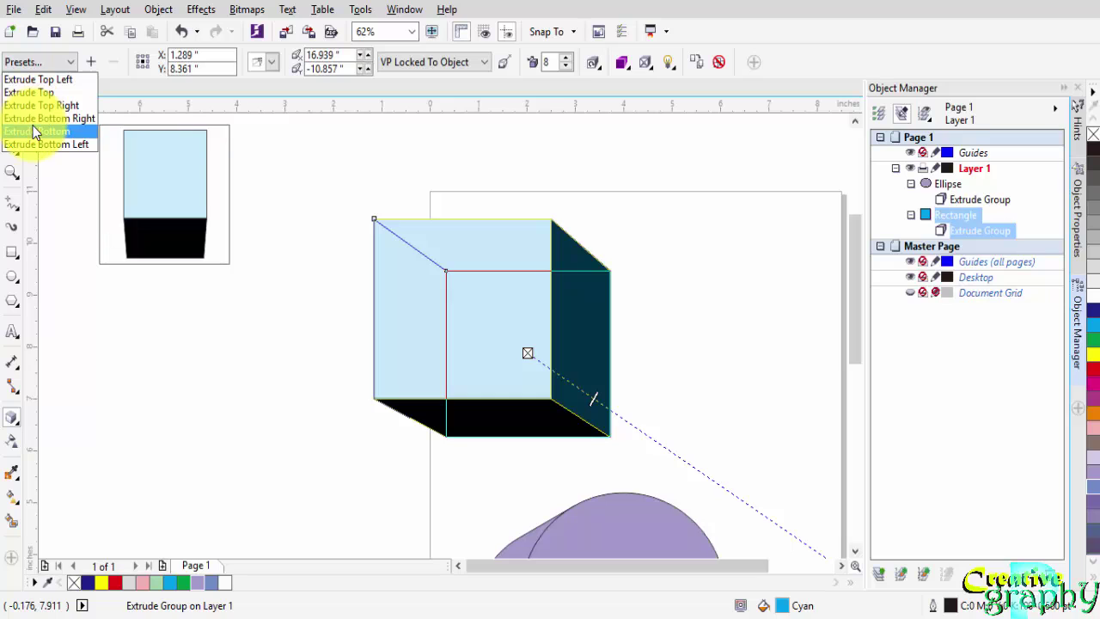
pyautogui.click(32, 129)
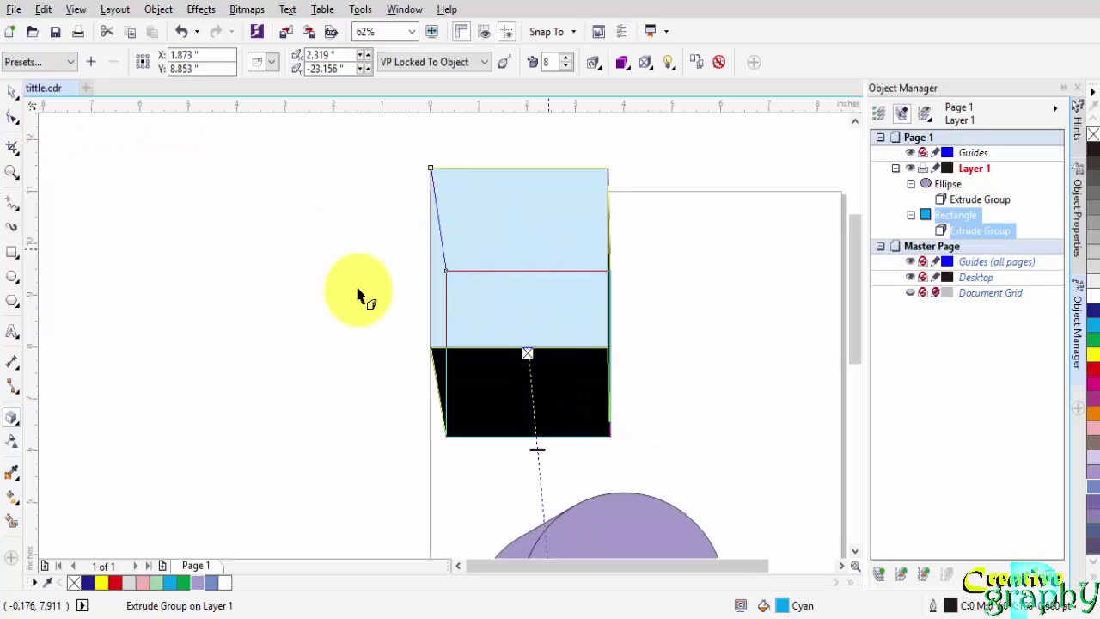
pyautogui.click(40, 68)
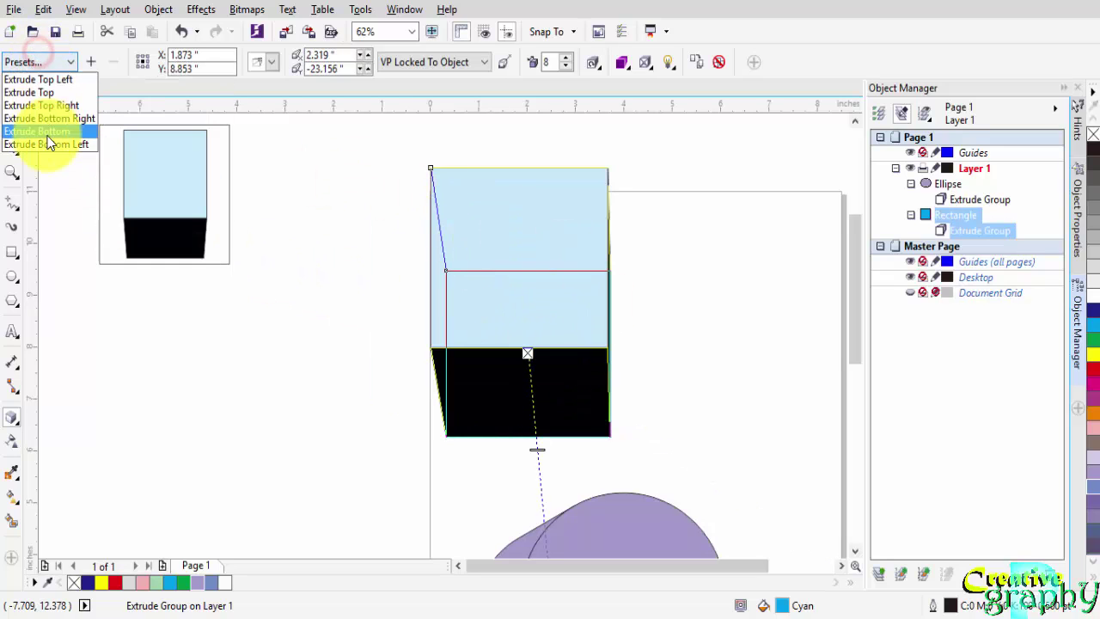
pyautogui.click(47, 138)
# Apply the Extrude Bottom Left preset to the box and deselect it
pyautogui.click(40, 63)
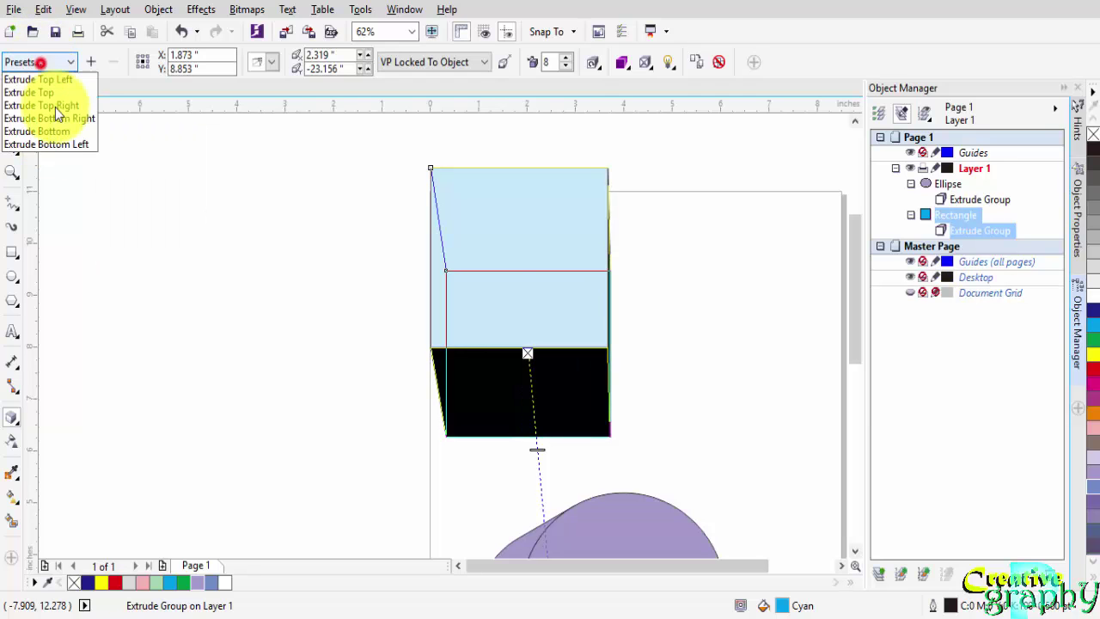
pyautogui.click(62, 145)
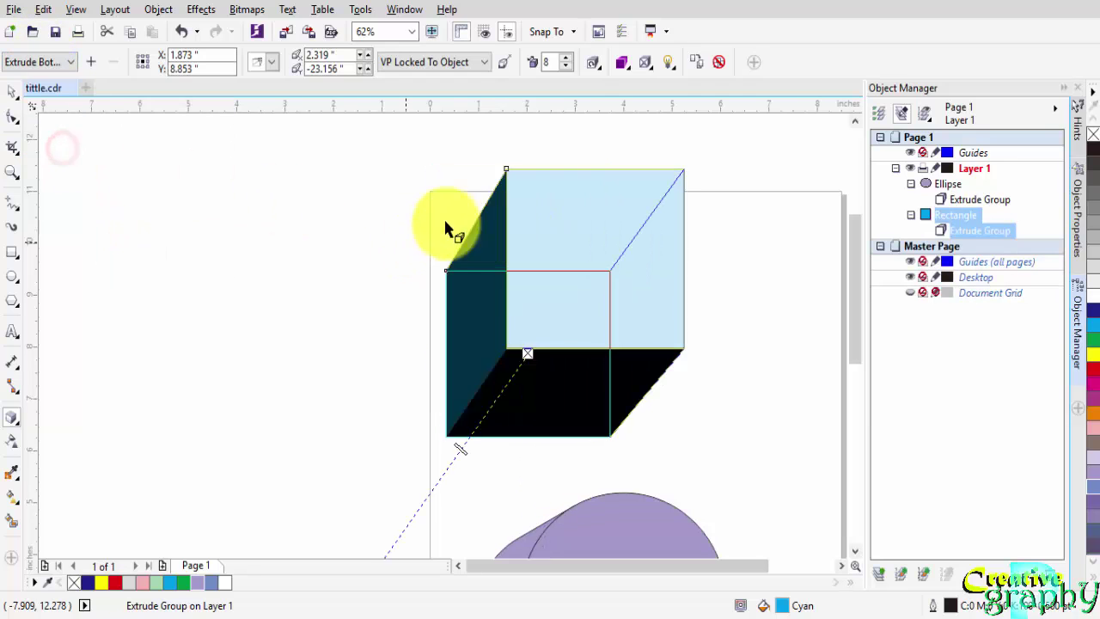
pyautogui.click(772, 322)
pyautogui.click(736, 368)
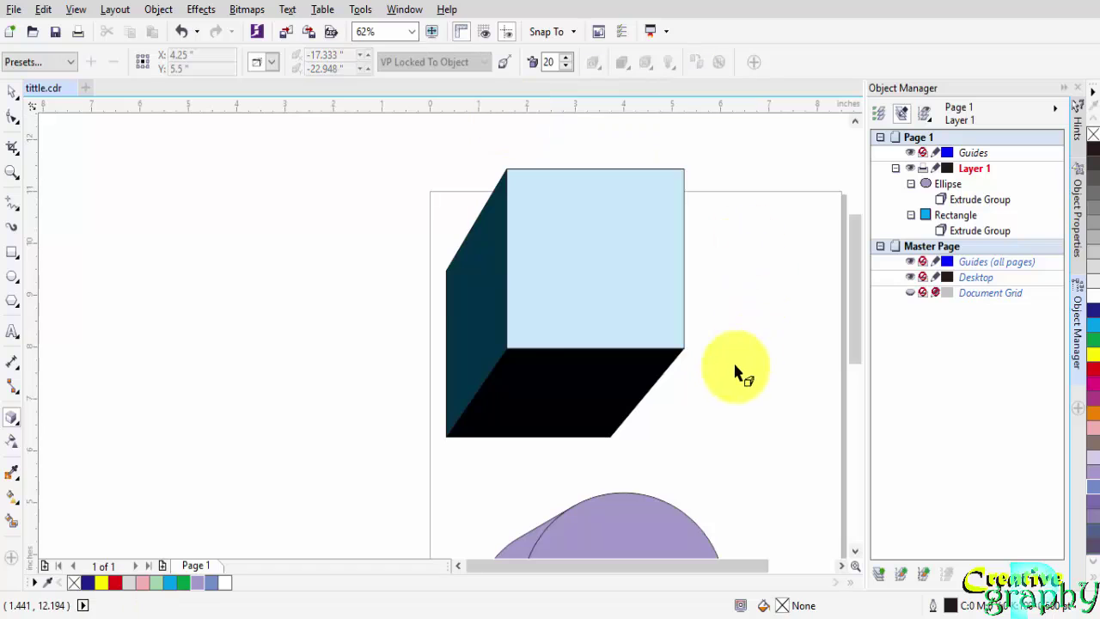
# Try the Extrude Top Left preset on the purple ellipse, then deselect it
pyautogui.scroll(-2, 572, 300)
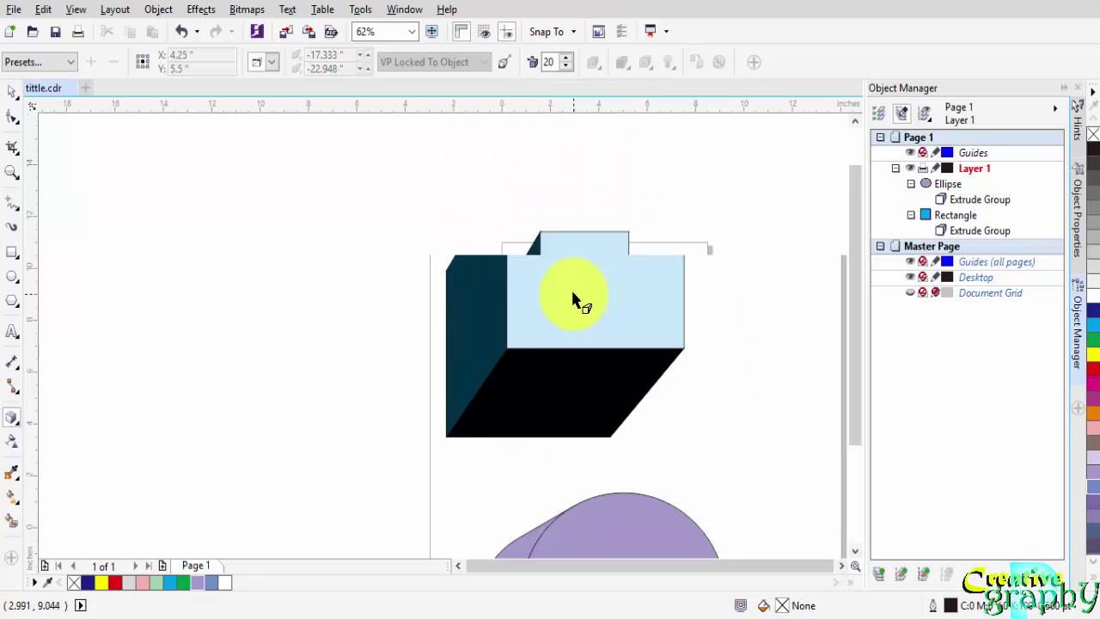
pyautogui.click(599, 469)
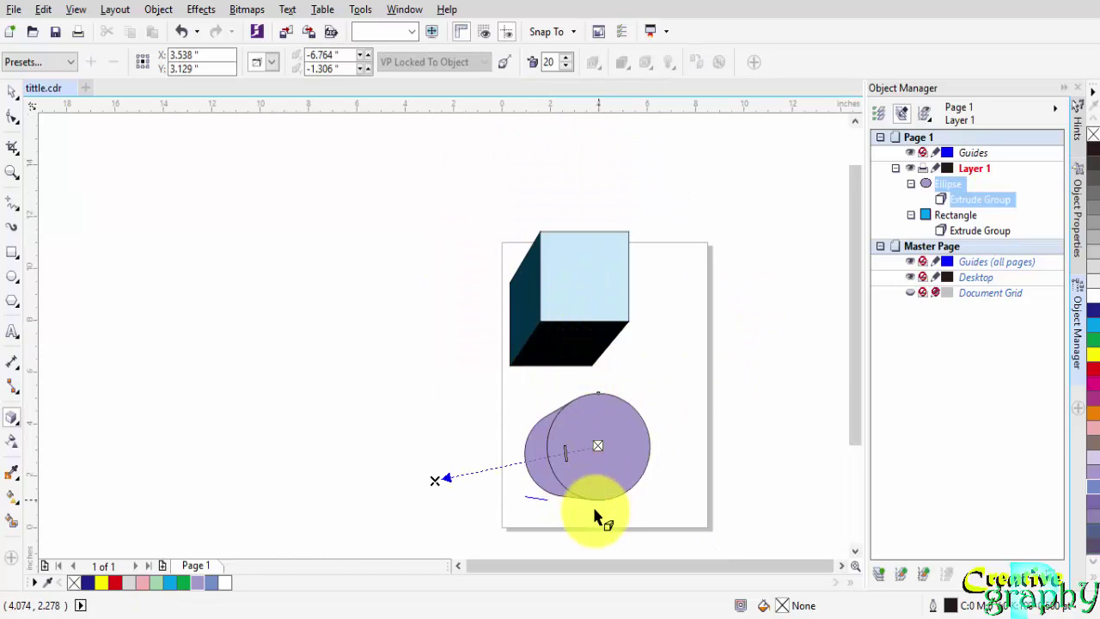
pyautogui.scroll(2, 593, 513)
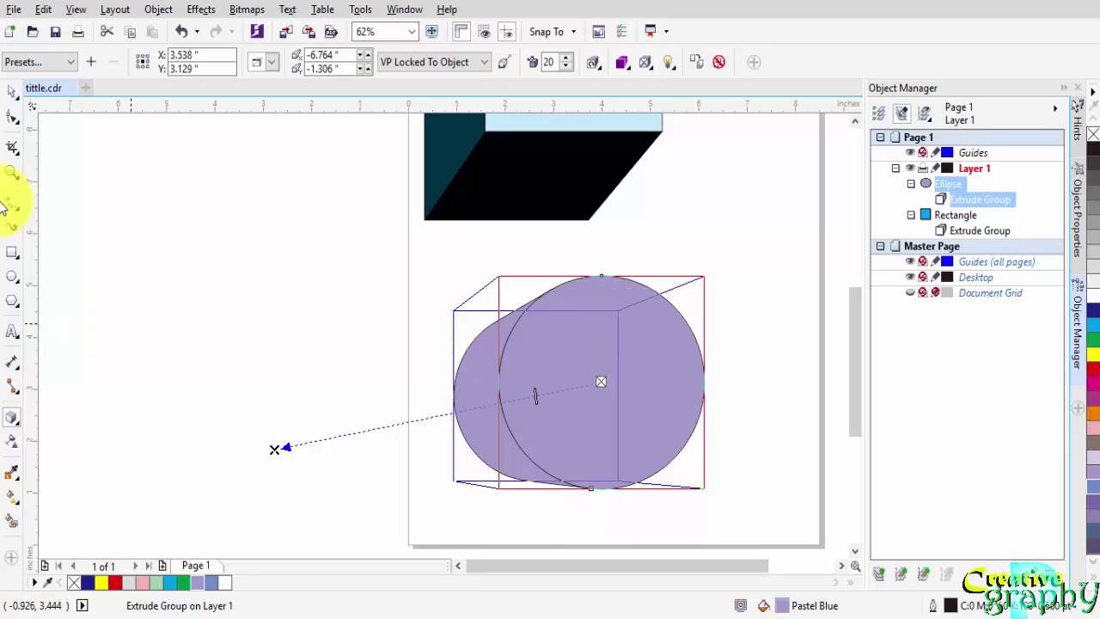
pyautogui.click(43, 64)
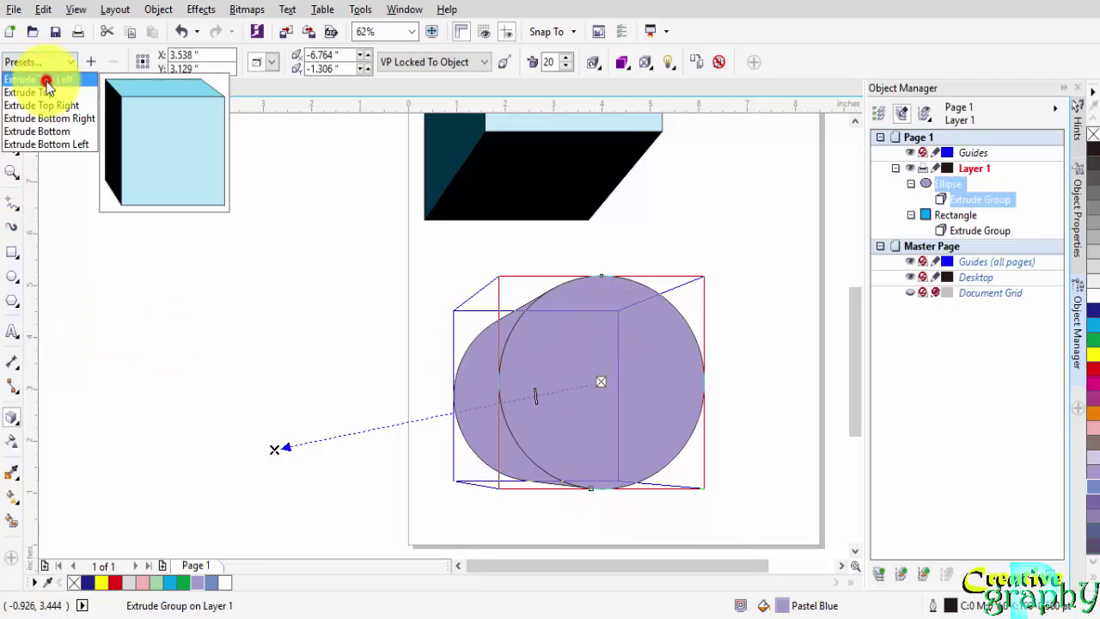
pyautogui.click(46, 80)
pyautogui.click(711, 224)
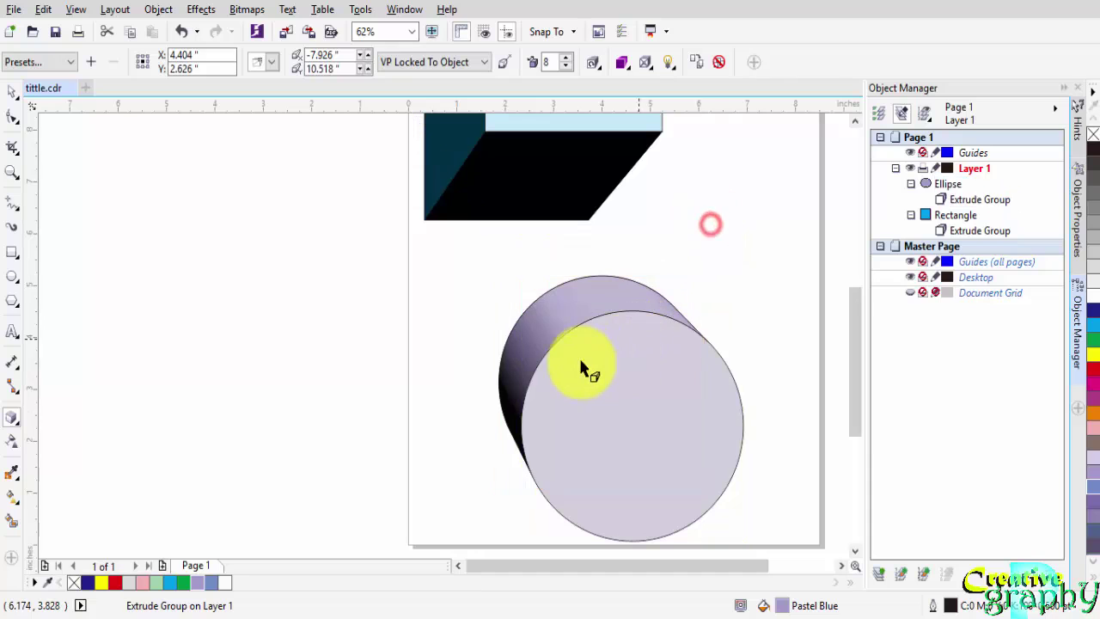
pyautogui.press('Escape')
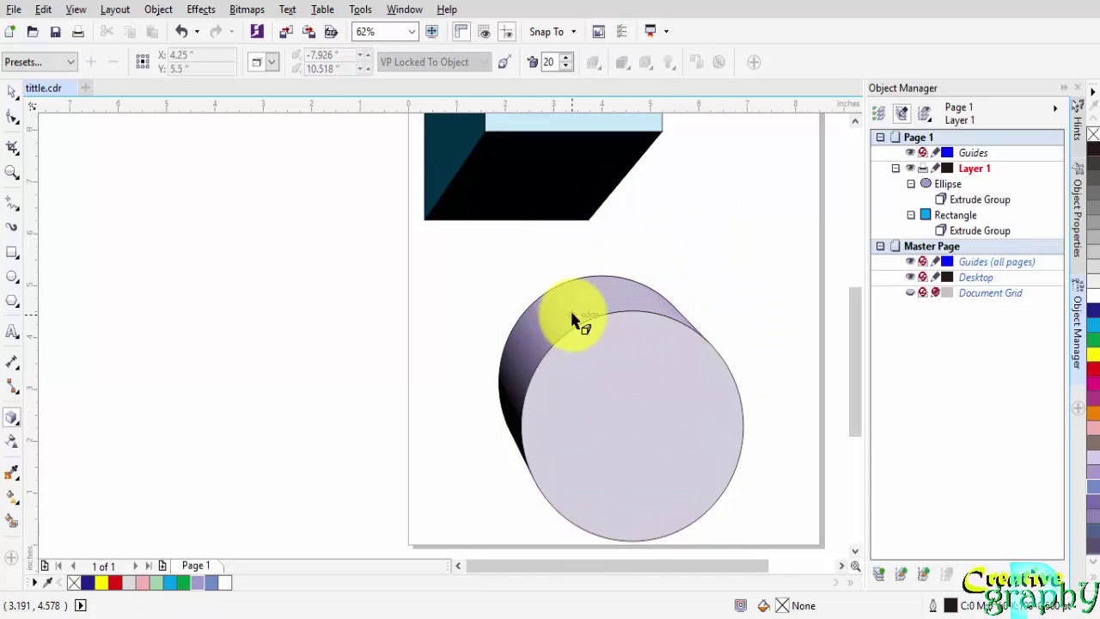
# Switch the ellipse's extrusion to the fifth type and view the whole cylinder
pyautogui.click(637, 383)
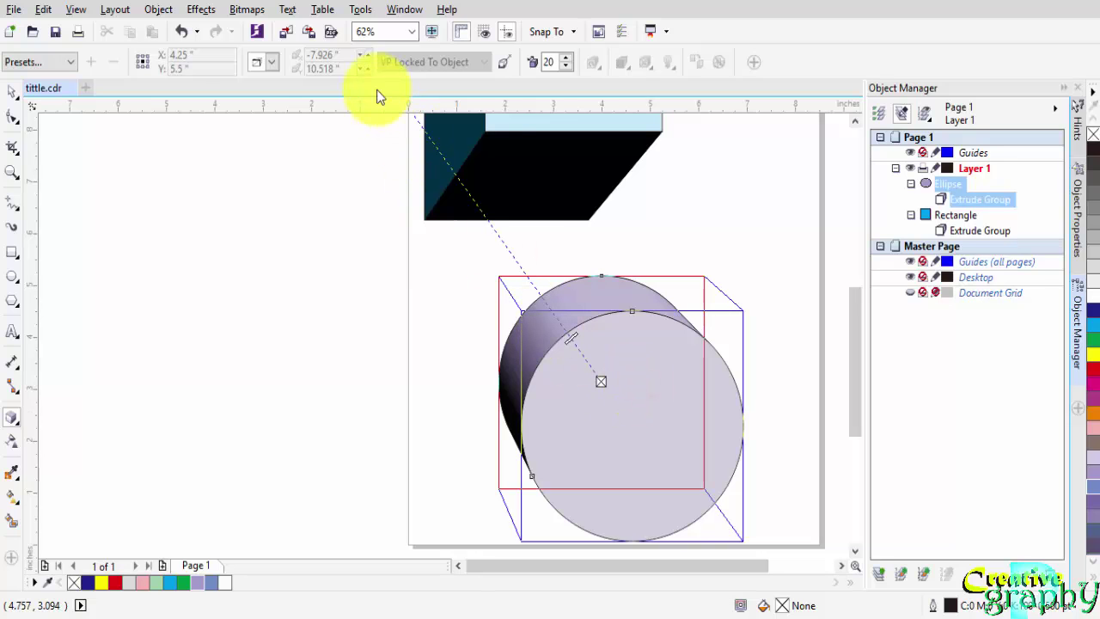
pyautogui.click(271, 62)
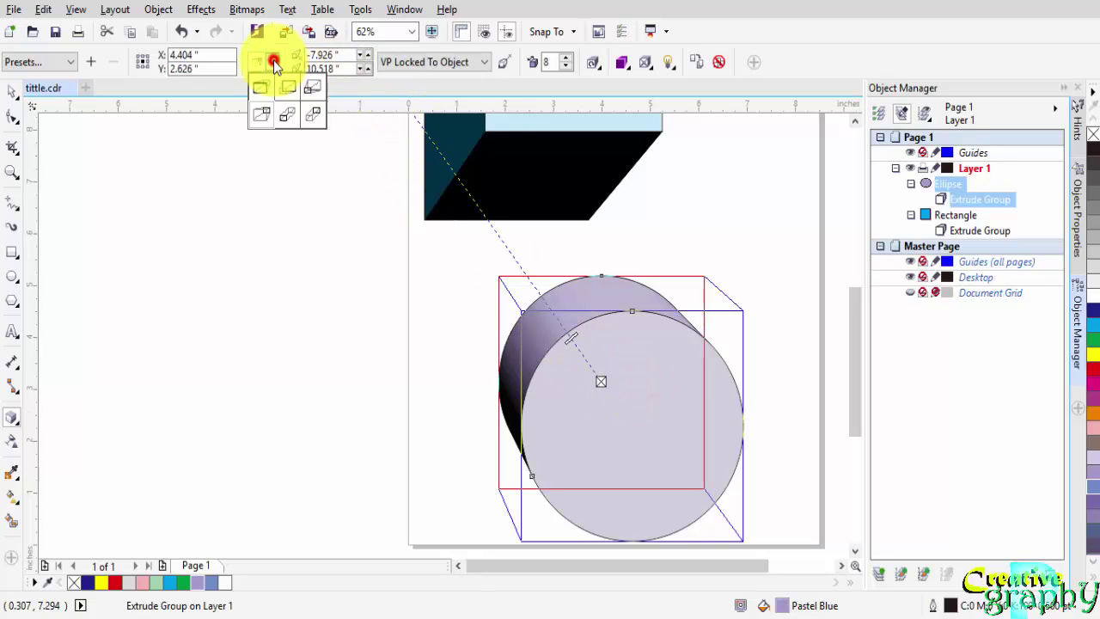
pyautogui.click(295, 117)
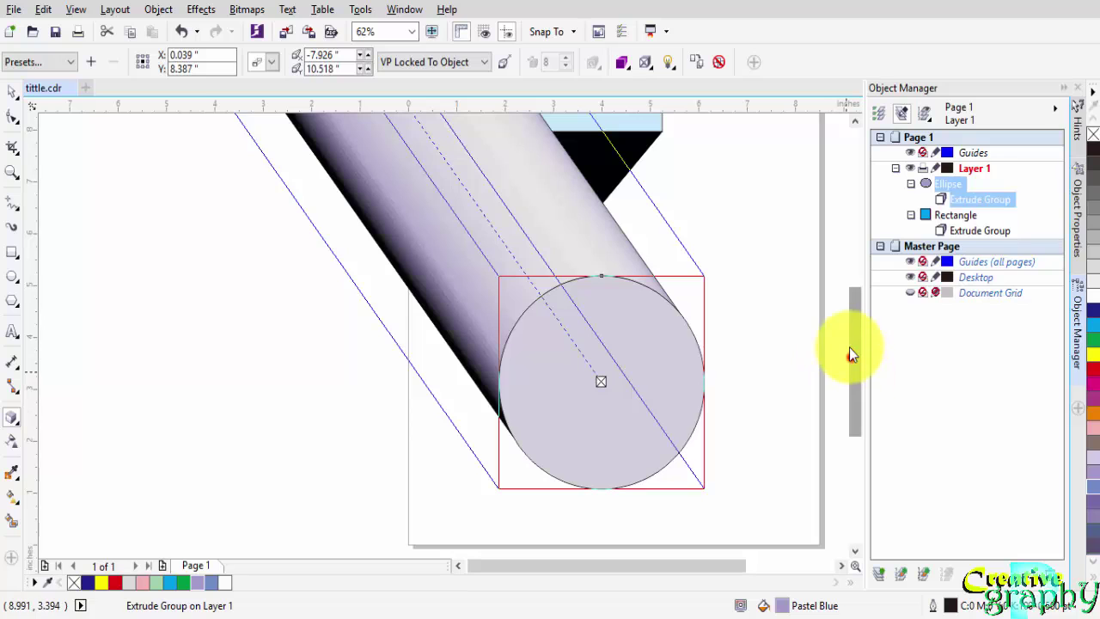
pyautogui.scroll(3, 849, 351)
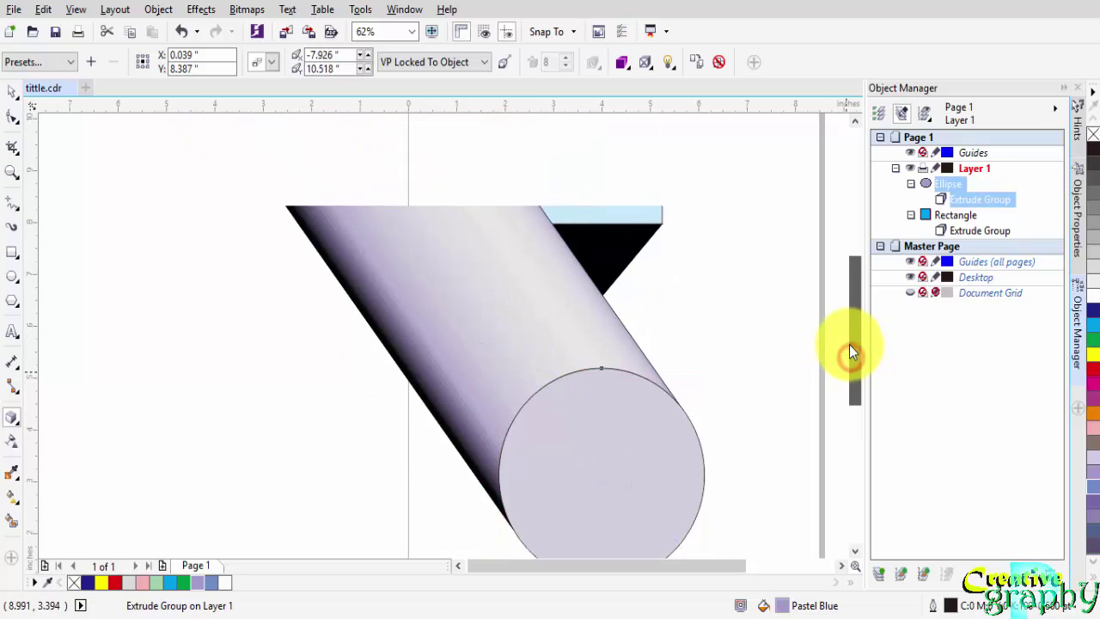
pyautogui.click(408, 33)
pyautogui.click(402, 57)
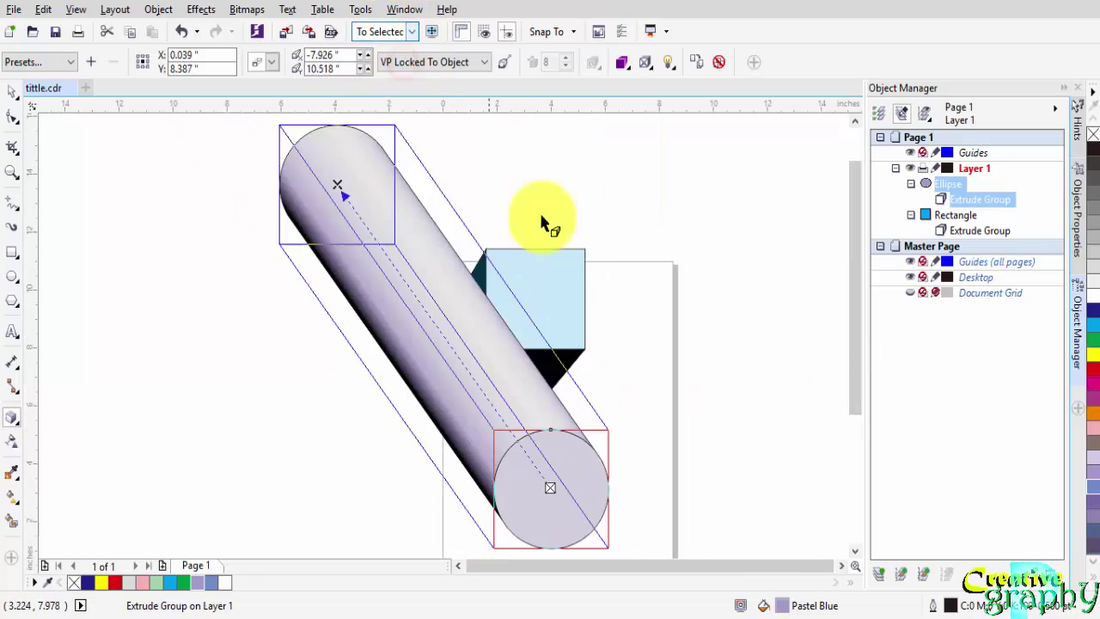
pyautogui.click(457, 164)
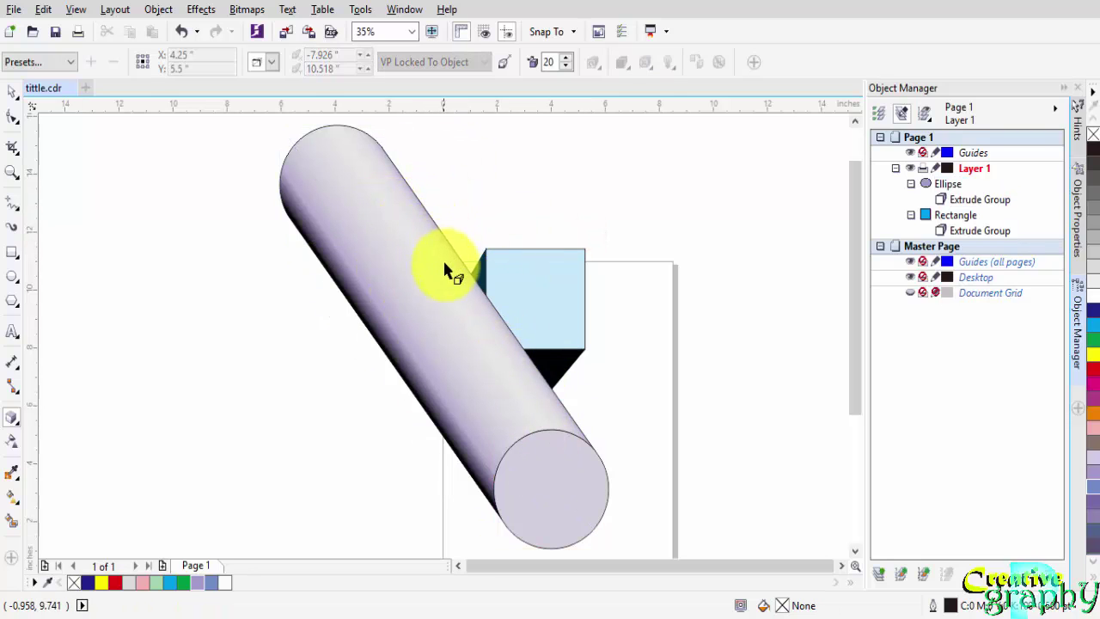
# Apply the Extrude Bottom preset to the ellipse and deselect it
pyautogui.click(389, 254)
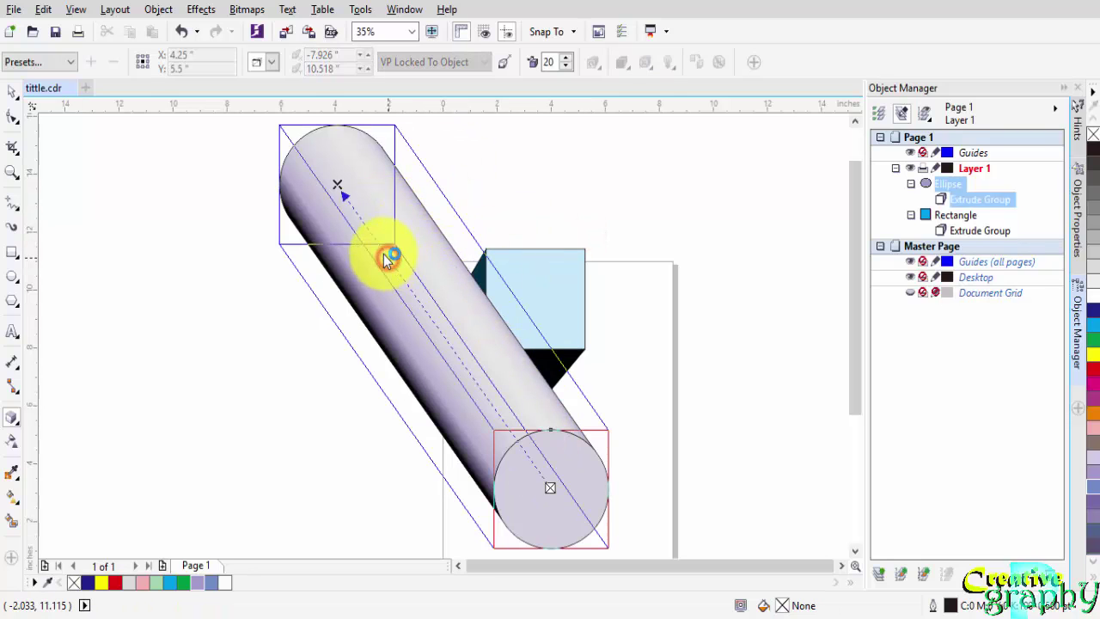
pyautogui.click(38, 62)
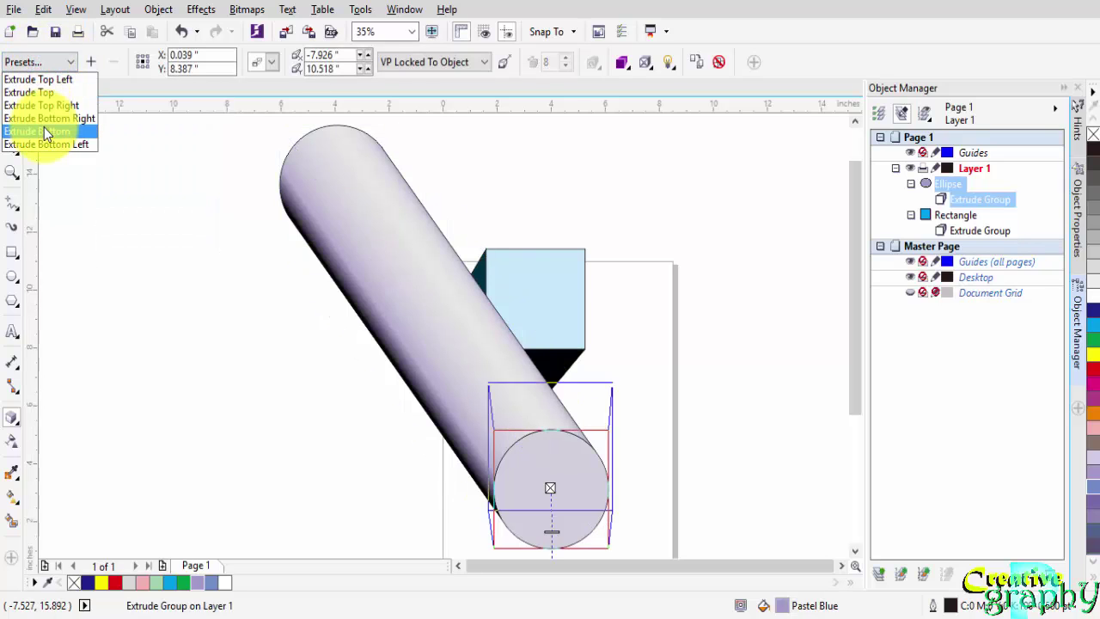
pyautogui.click(45, 131)
pyautogui.click(667, 336)
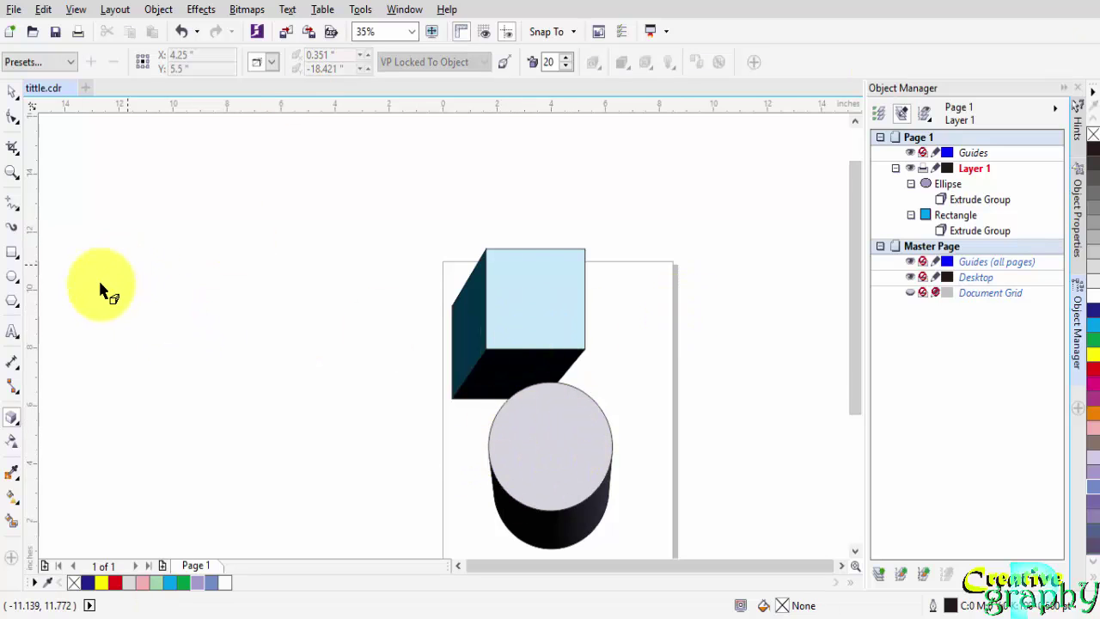
# Add the artistic text letter A beside the page and enlarge it to about 7.76 by 8.29 inches
pyautogui.click(12, 332)
pyautogui.click(201, 303)
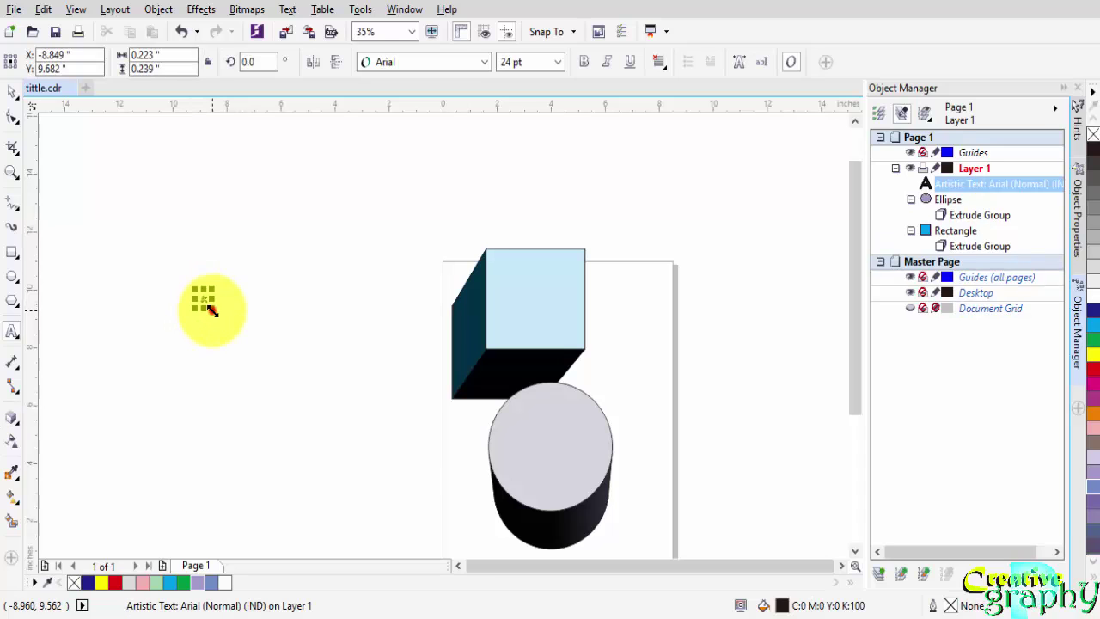
pyautogui.write('A')
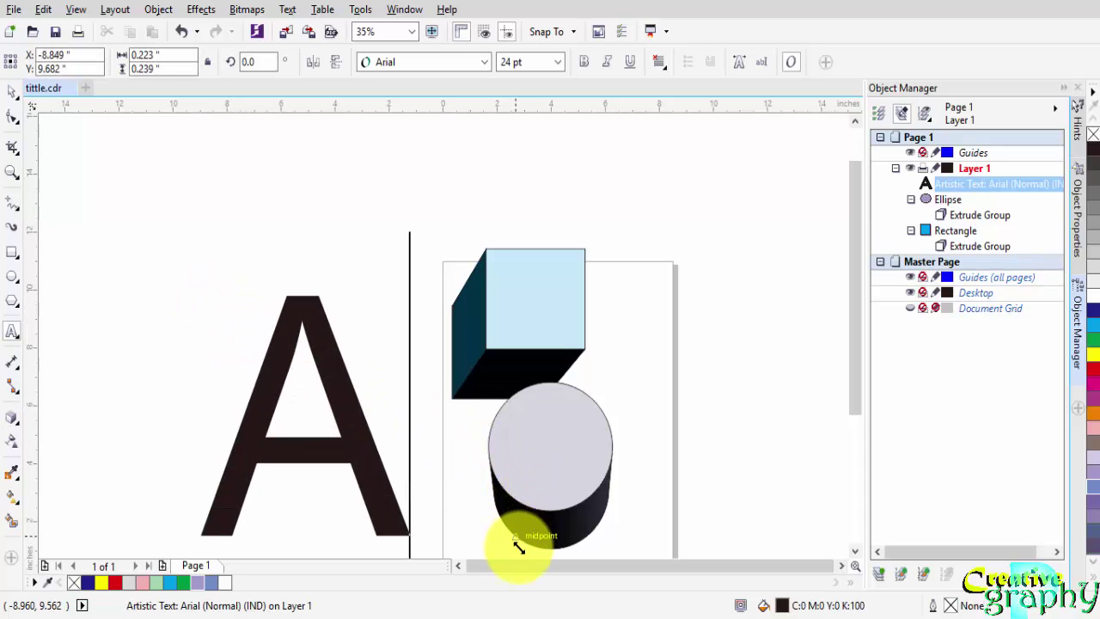
pyautogui.press('Escape')
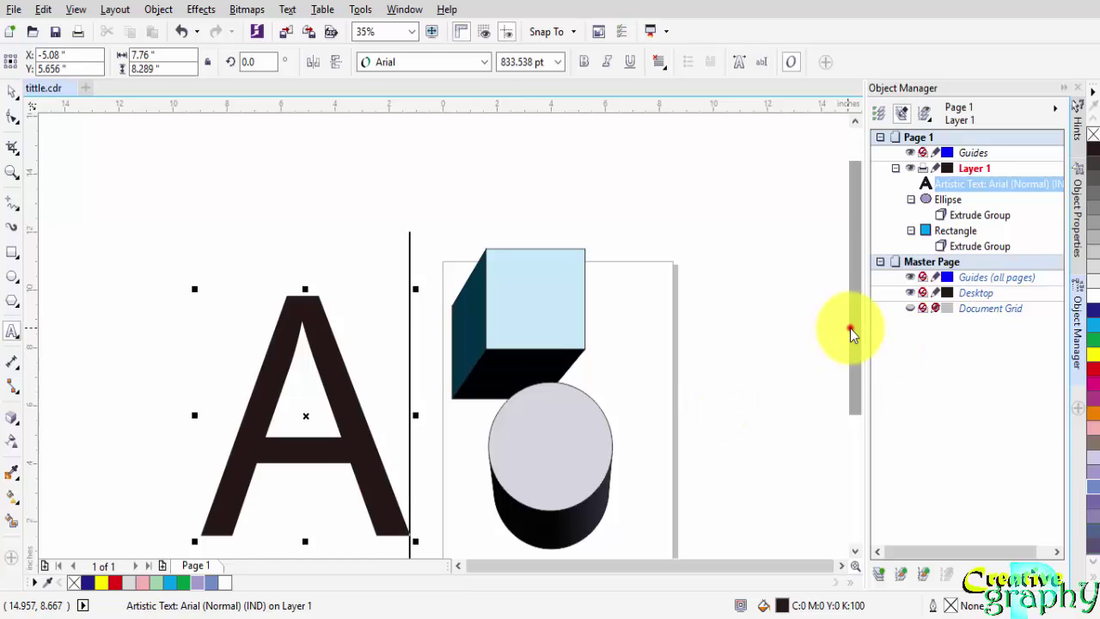
pyautogui.moveTo(851, 329); pyautogui.dragTo(790, 381)
pyautogui.click(12, 91)
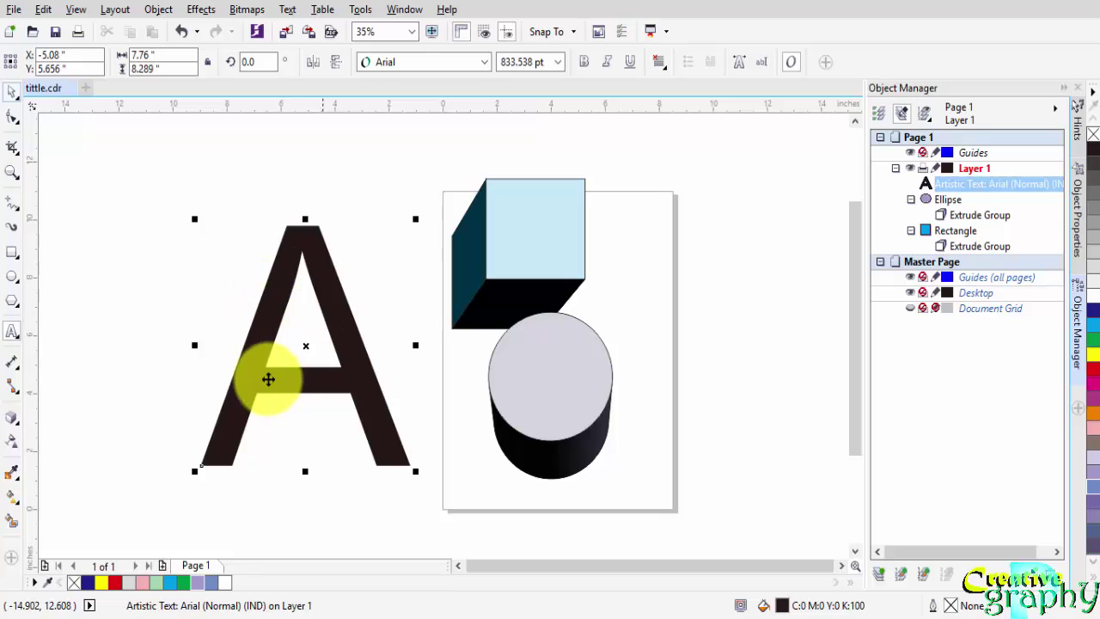
# Try a freehand extrusion on the letter A, with its vanishing point over the blue box
pyautogui.click(13, 419)
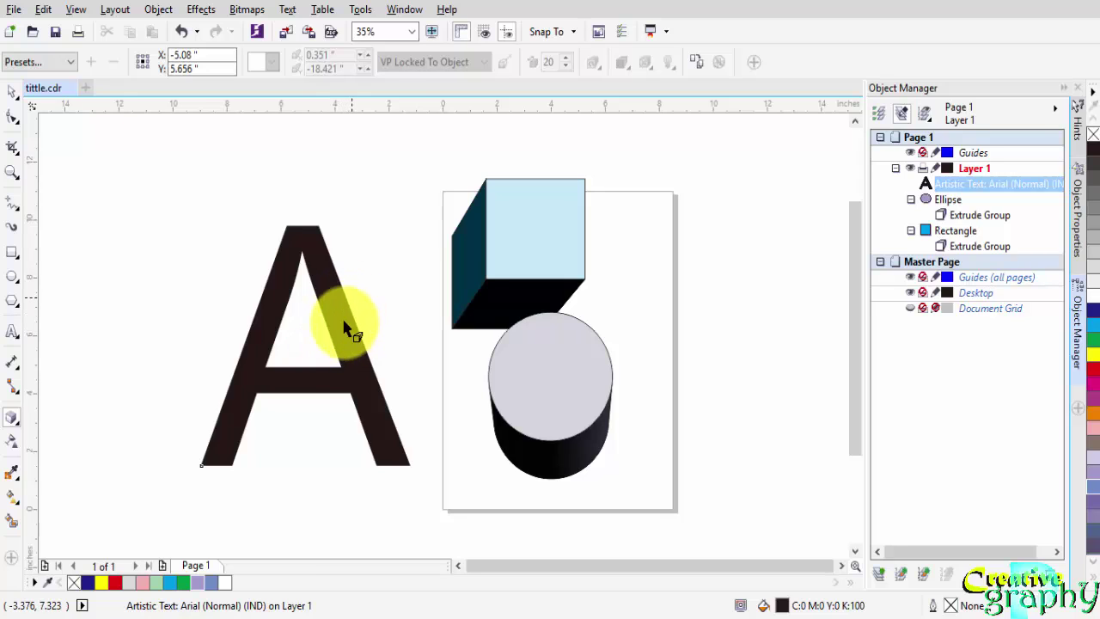
pyautogui.click(302, 343)
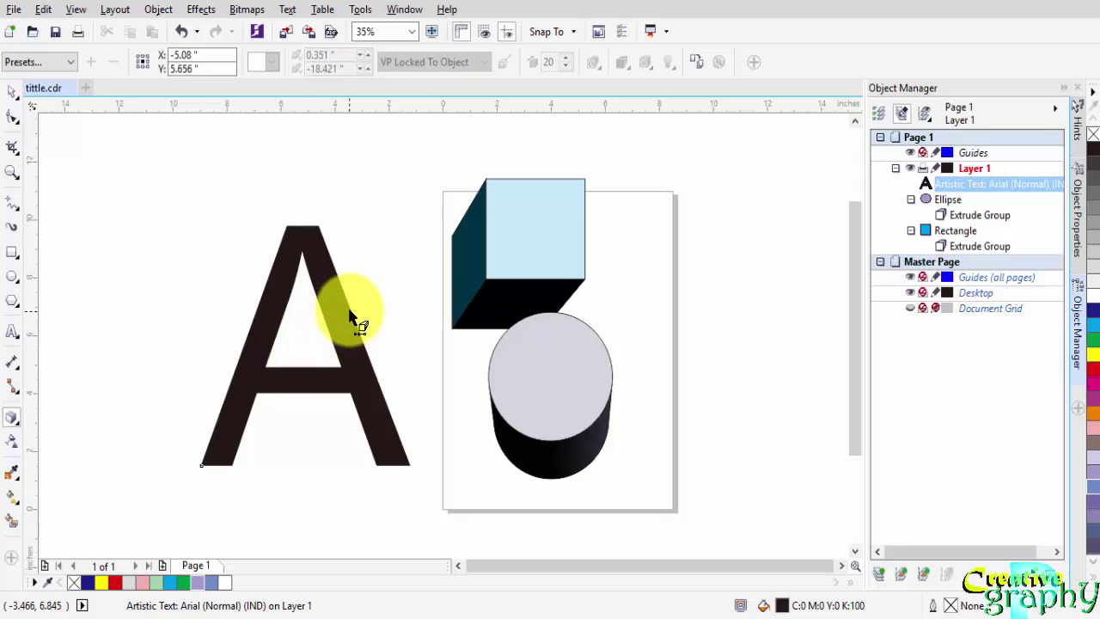
pyautogui.moveTo(352, 317); pyautogui.dragTo(118, 235)
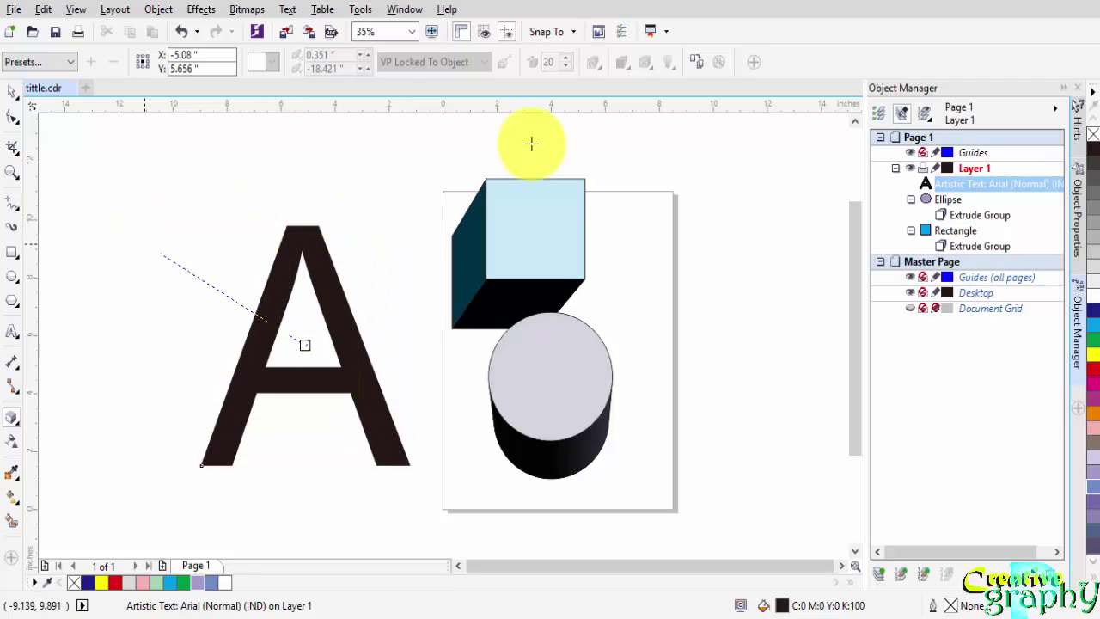
pyautogui.moveTo(531, 143); pyautogui.dragTo(555, 233)
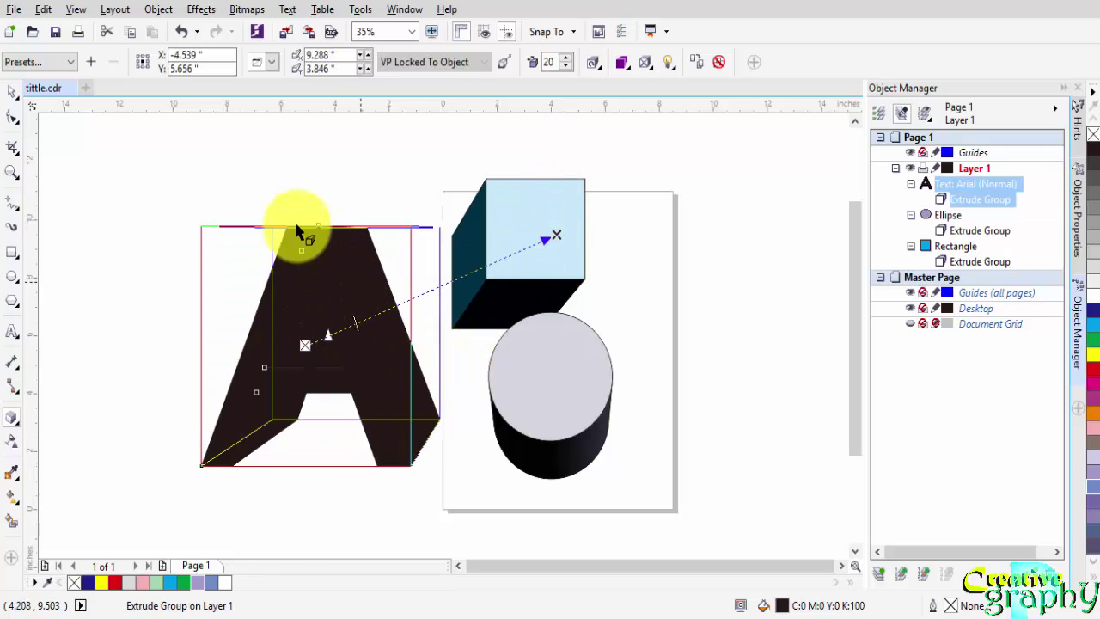
# Try the Extrude Top Left and Extrude Top presets on the letter, examine it close up and deselect it
pyautogui.click(44, 67)
pyautogui.click(76, 83)
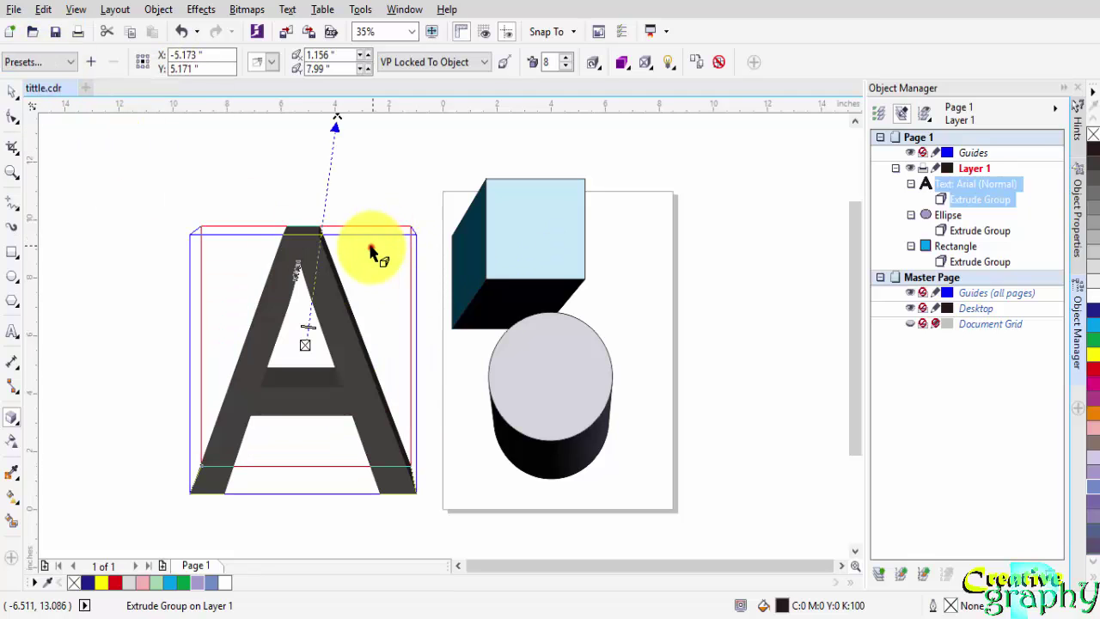
pyautogui.click(40, 65)
pyautogui.click(37, 91)
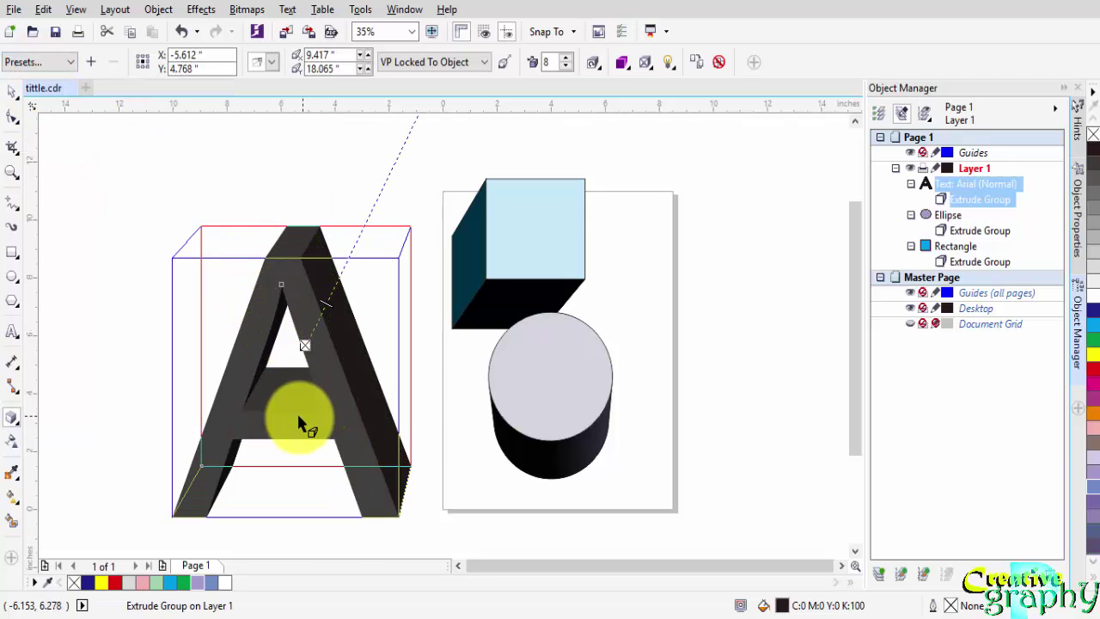
pyautogui.click(633, 325)
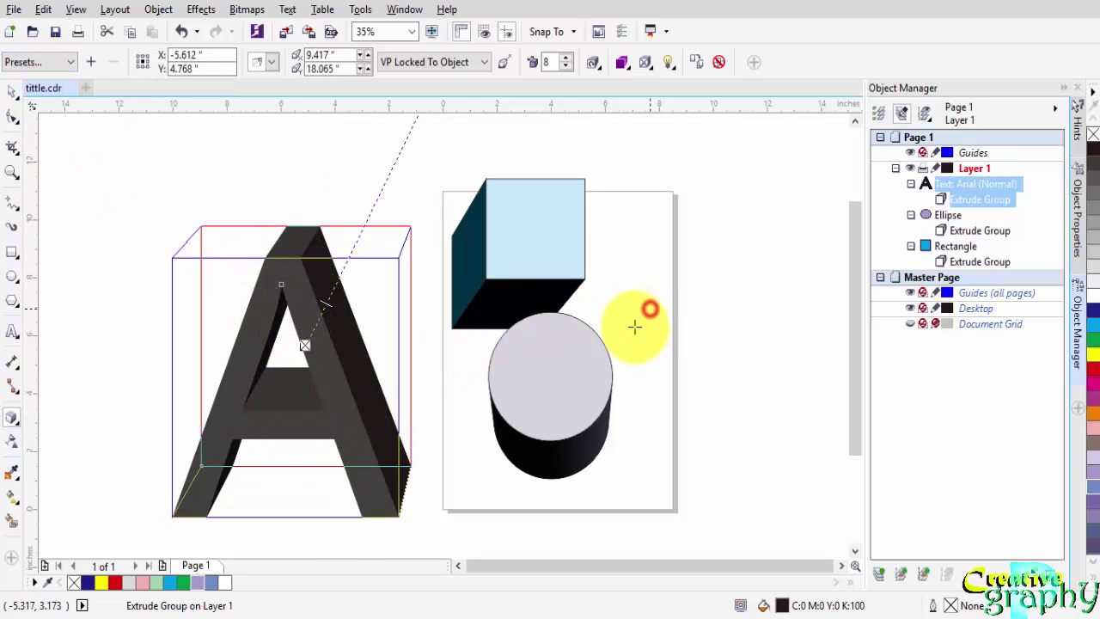
pyautogui.click(299, 314)
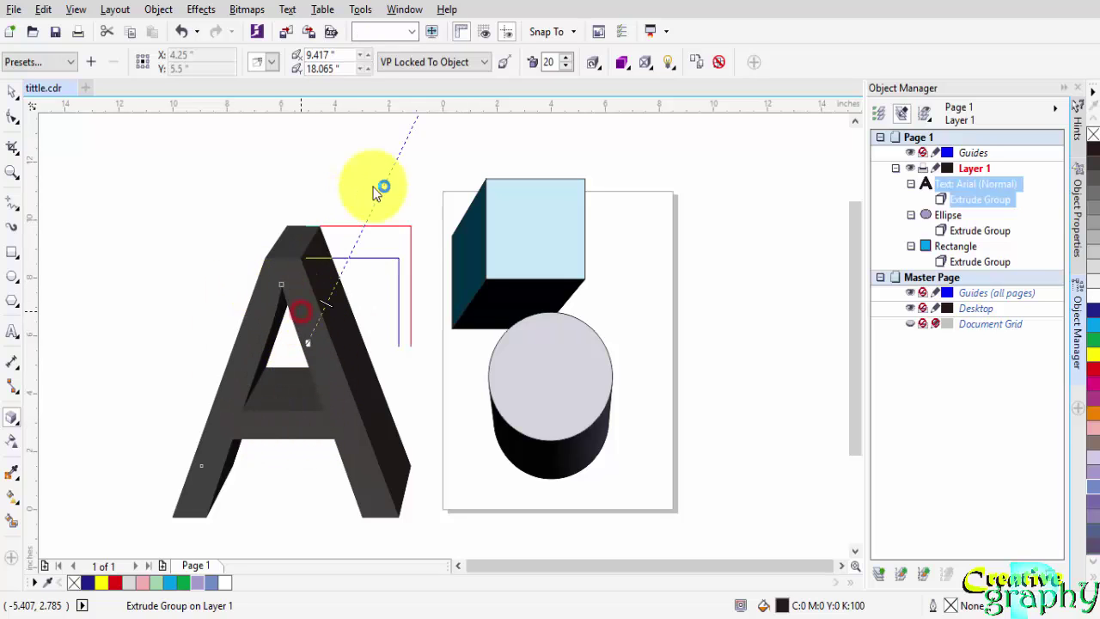
pyautogui.click(411, 32)
pyautogui.click(385, 84)
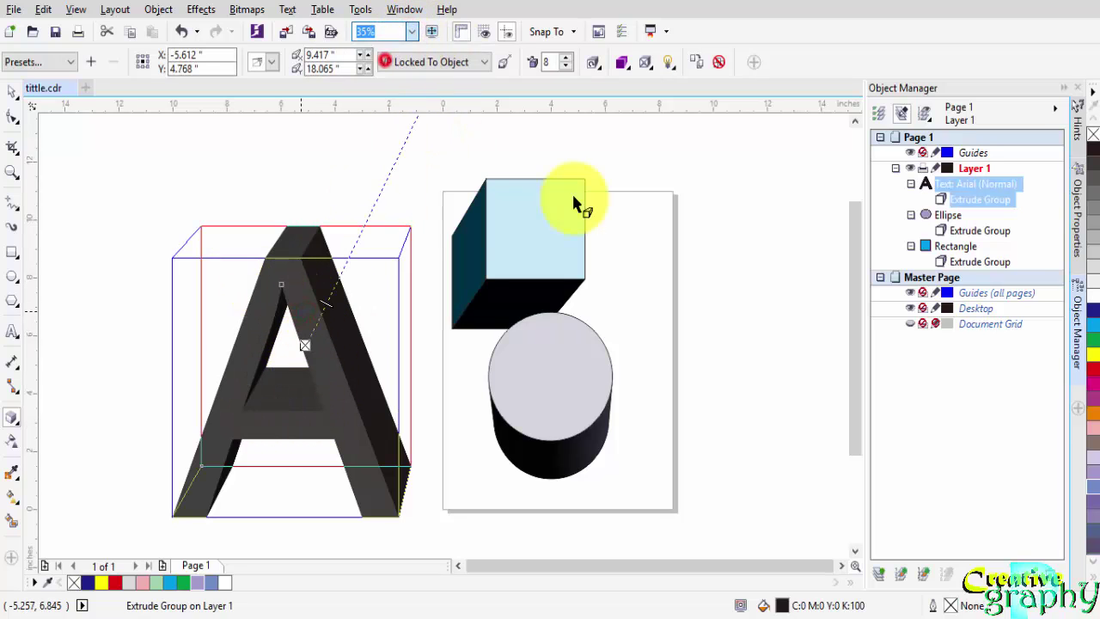
pyautogui.click(633, 253)
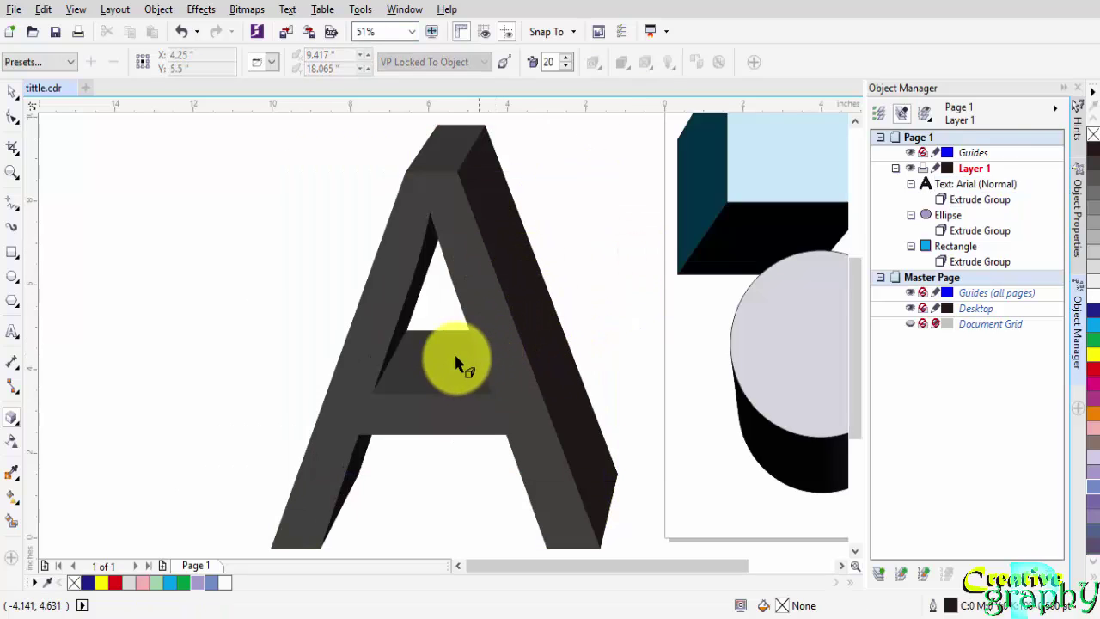
# Try the Extrude Bottom and Extrude Bottom Left presets on the letter A
pyautogui.click(374, 331)
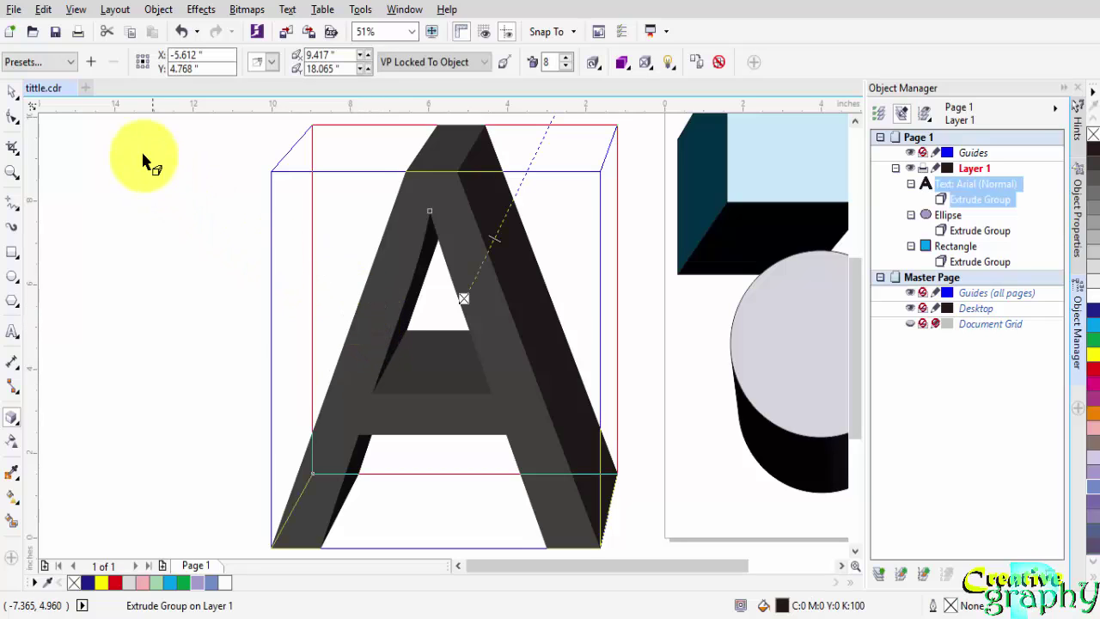
pyautogui.click(50, 63)
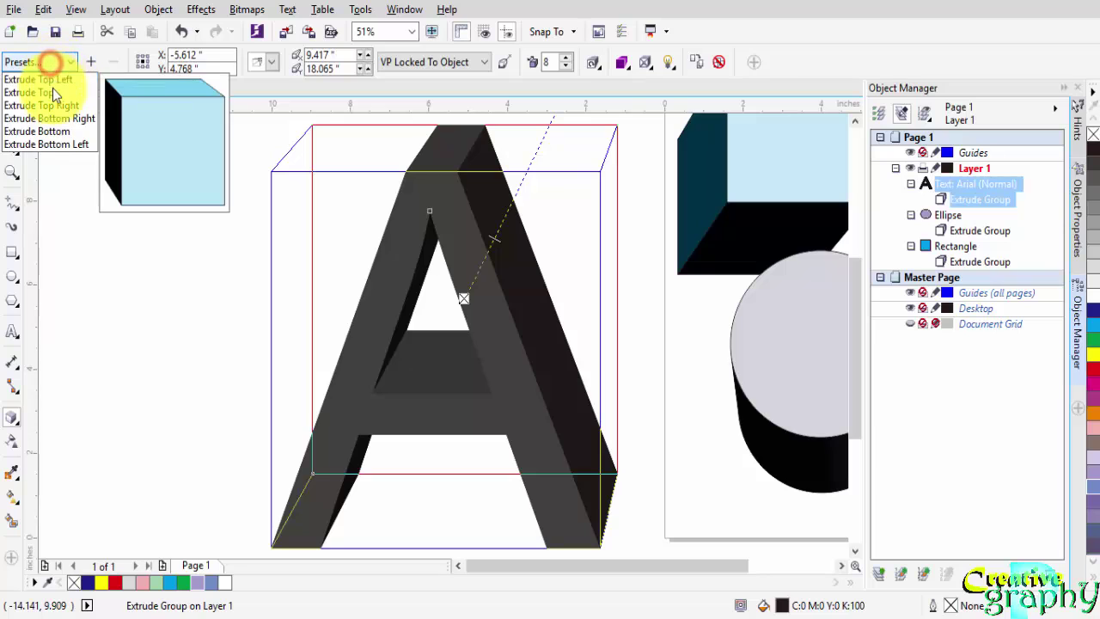
pyautogui.click(59, 131)
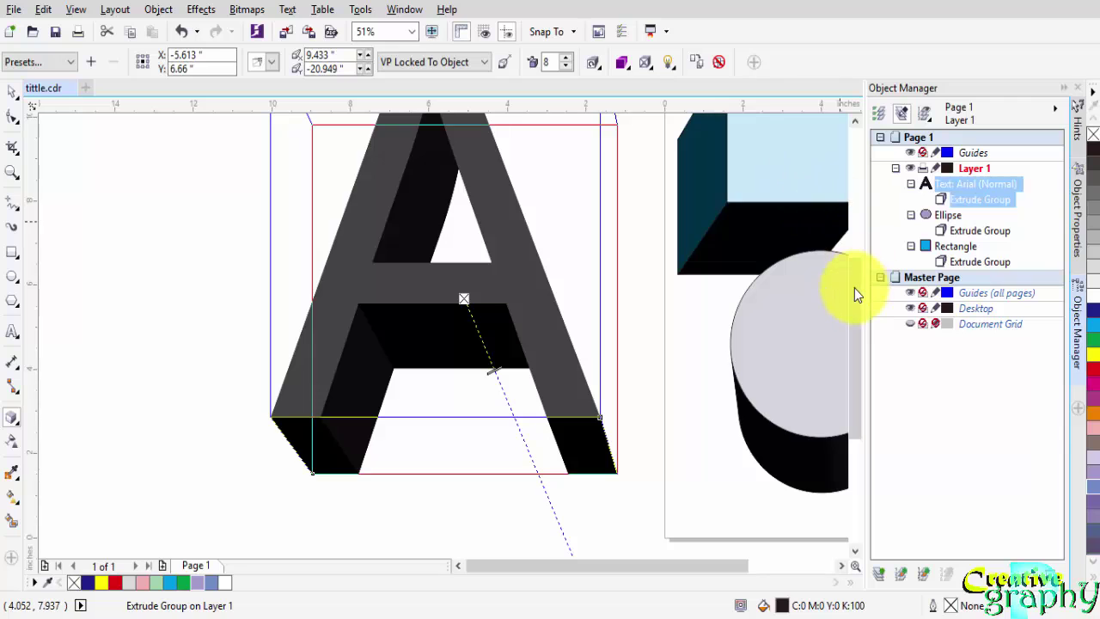
pyautogui.moveTo(854, 288); pyautogui.dragTo(861, 257)
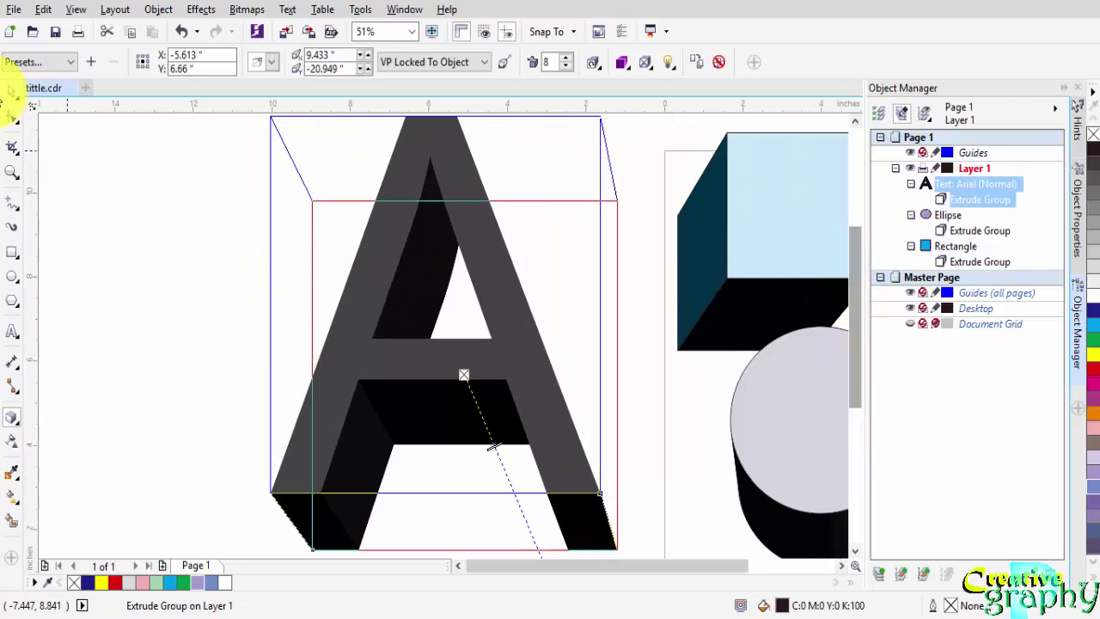
pyautogui.click(62, 61)
pyautogui.click(35, 131)
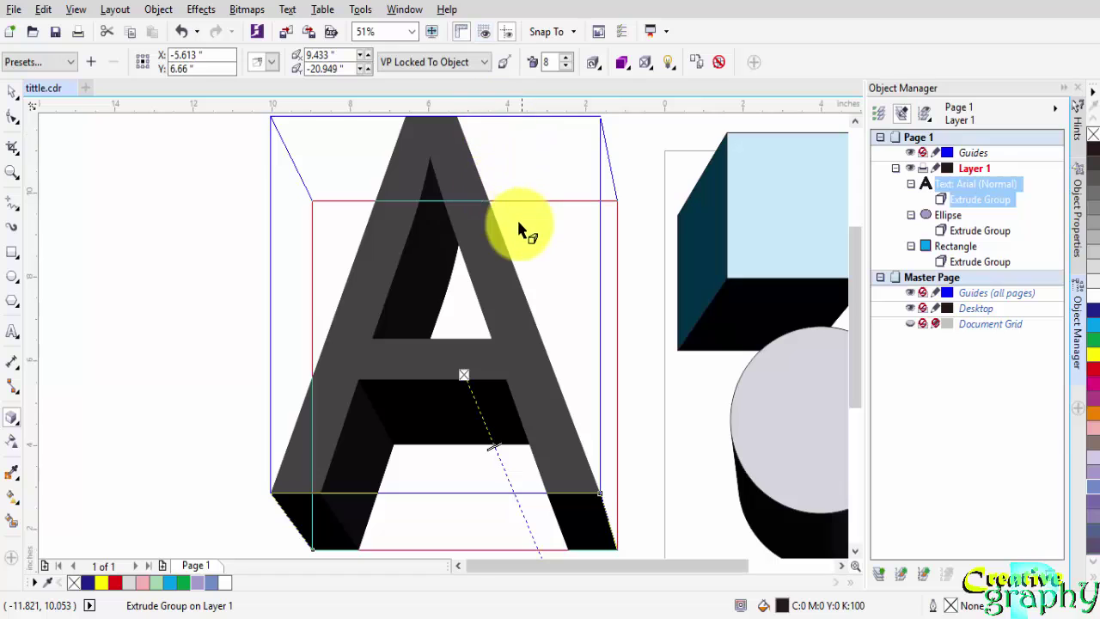
pyautogui.click(43, 63)
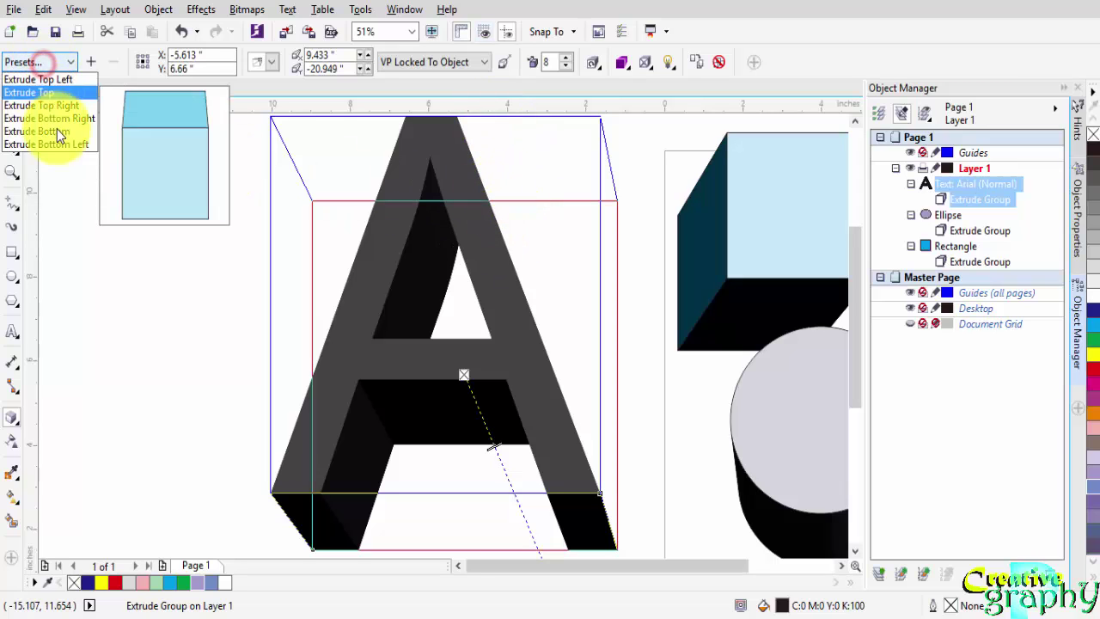
pyautogui.click(62, 145)
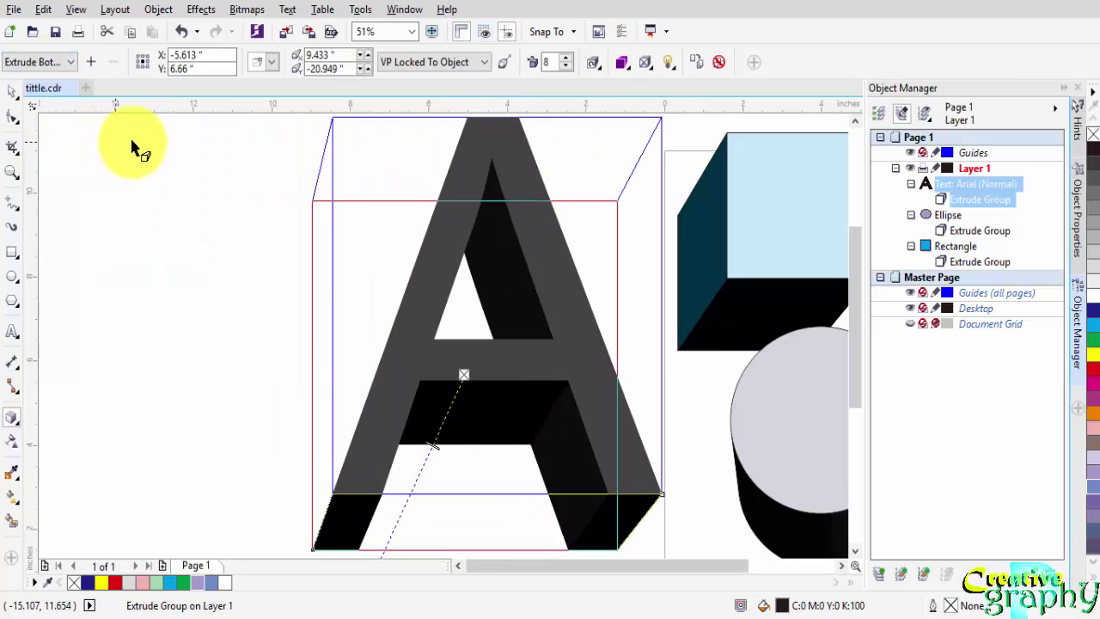
# Apply the Extrude Top Right preset to the letter, view it whole and deselect it
pyautogui.click(56, 62)
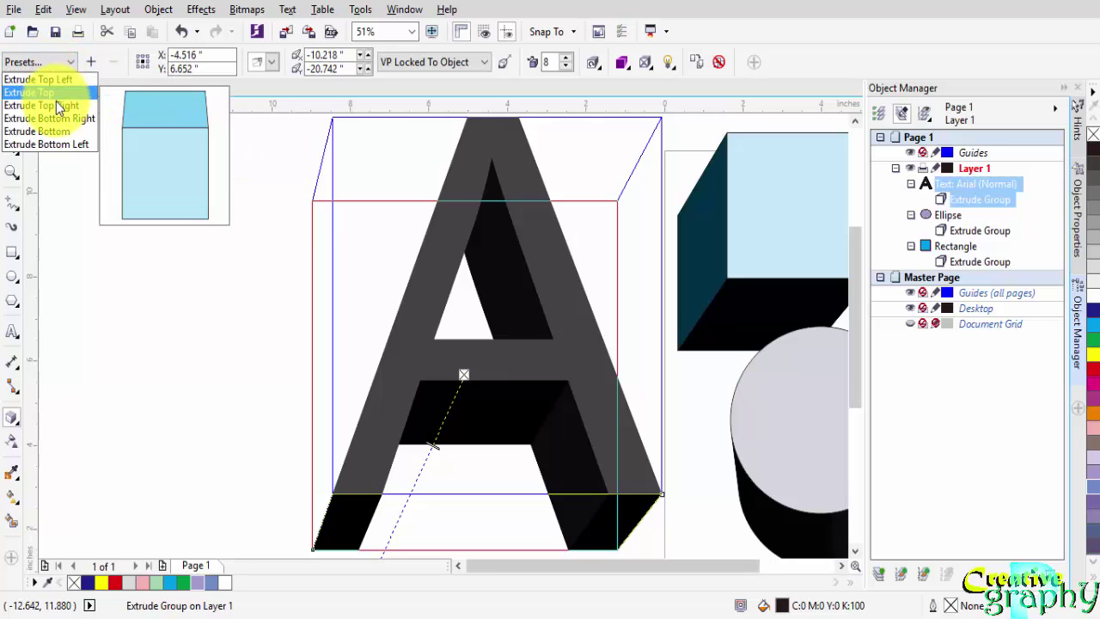
pyautogui.click(56, 102)
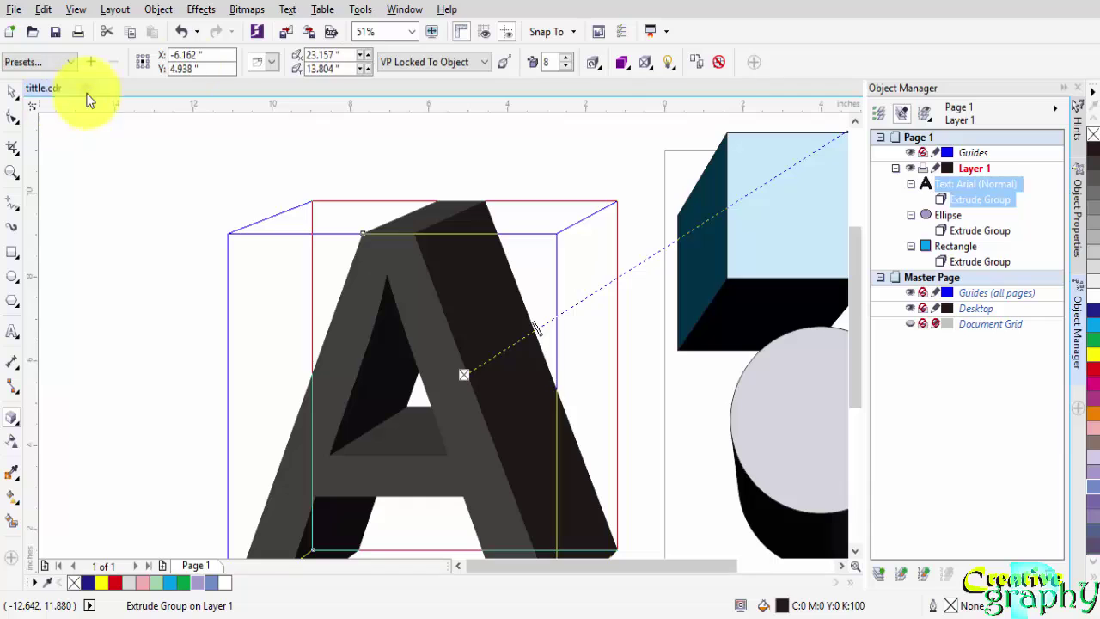
pyautogui.click(413, 33)
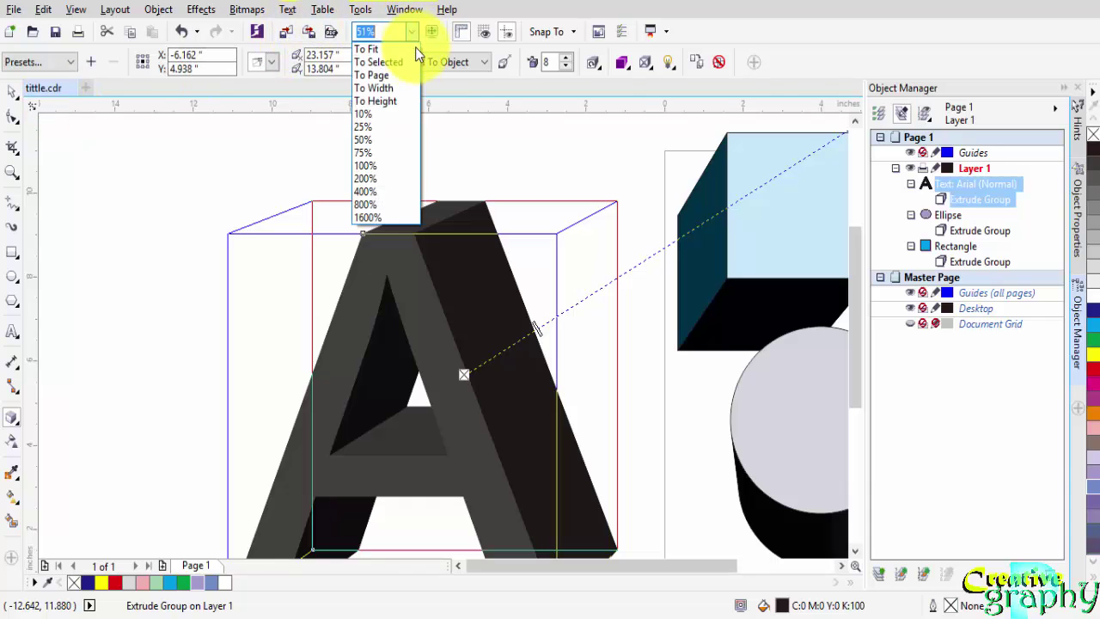
pyautogui.click(413, 66)
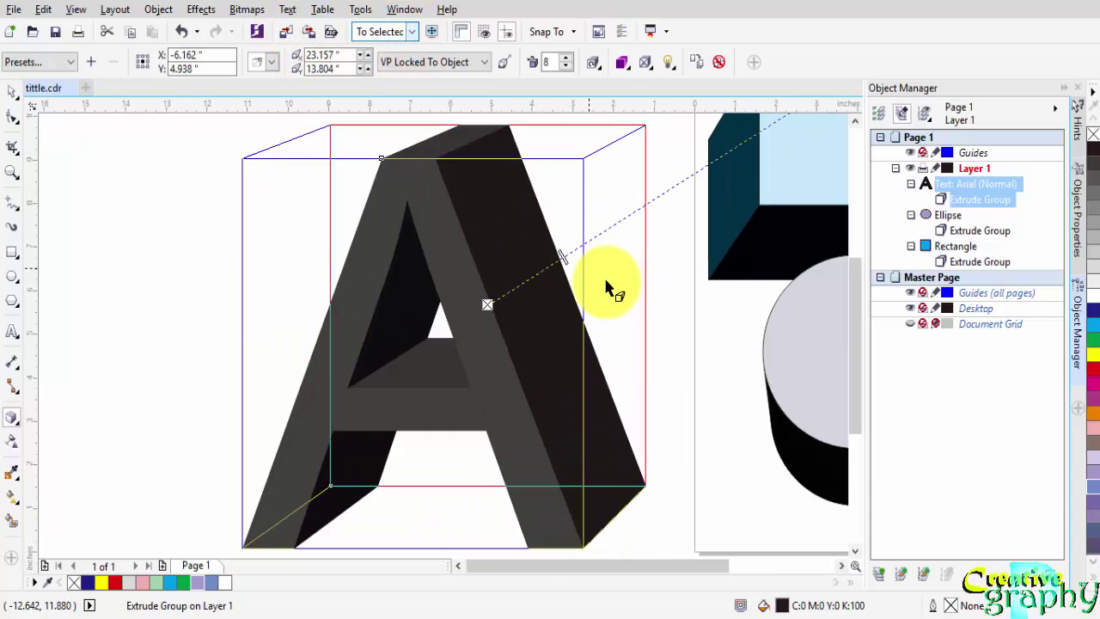
pyautogui.click(606, 287)
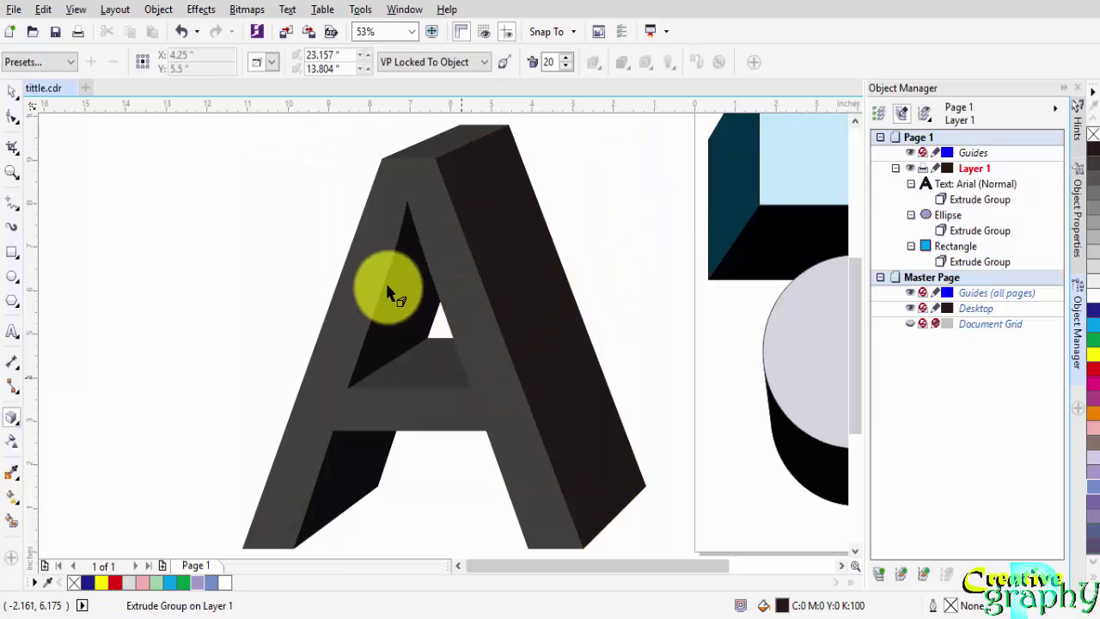
# Select the letter, box and cylinder together, fit them all in the view and deselect them
pyautogui.click(471, 239)
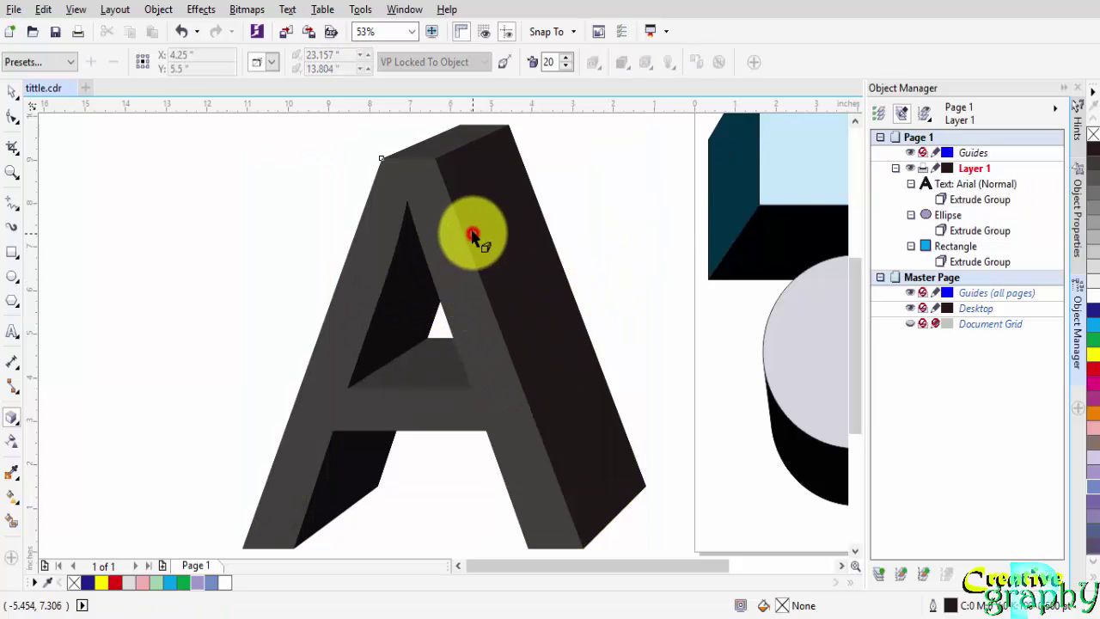
pyautogui.click(783, 196)
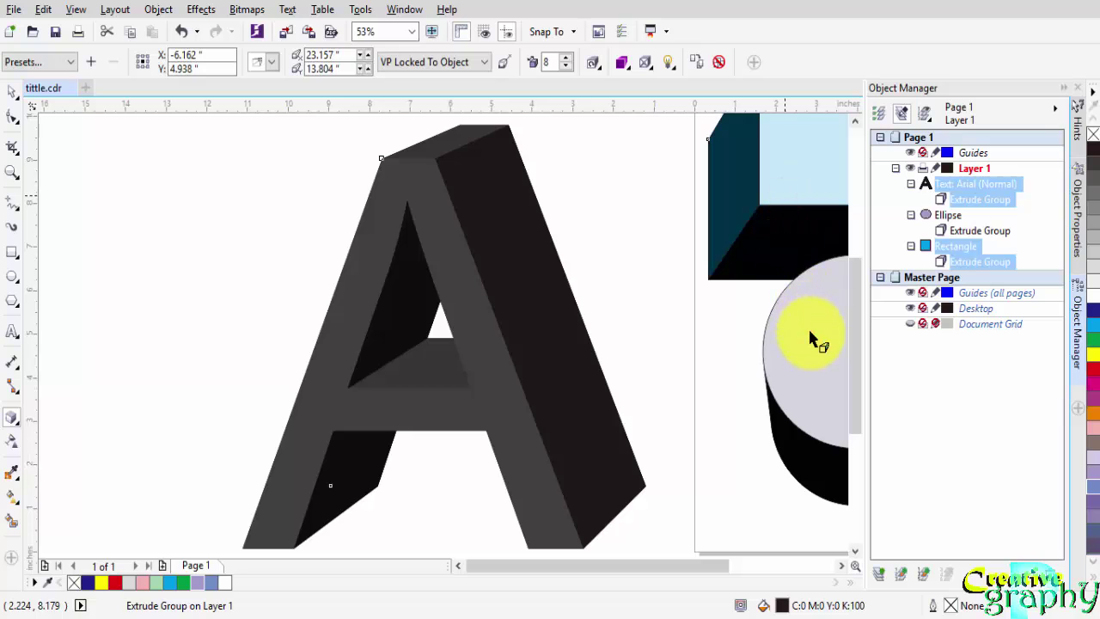
pyautogui.click(810, 332)
pyautogui.hotkey('ctrl', 'a')
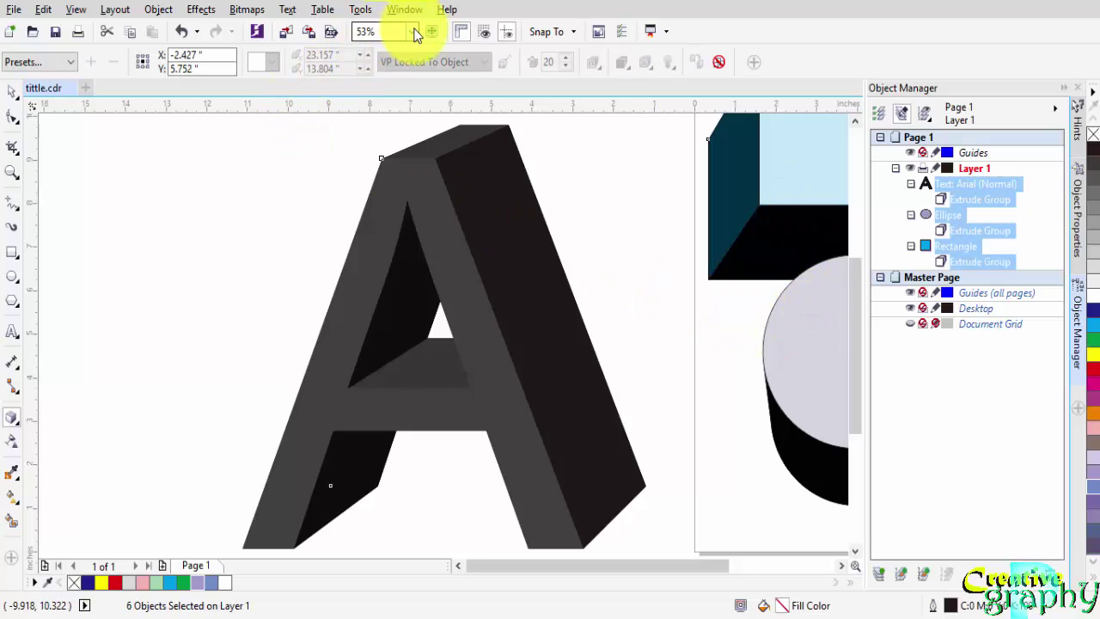
pyautogui.click(412, 31)
pyautogui.click(406, 64)
pyautogui.click(494, 197)
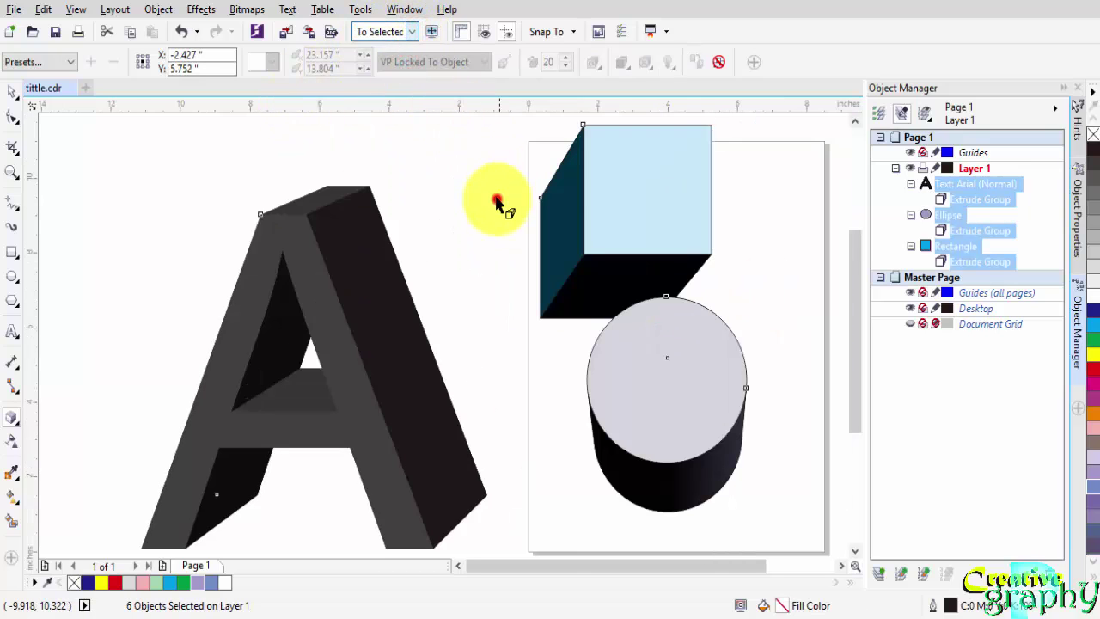